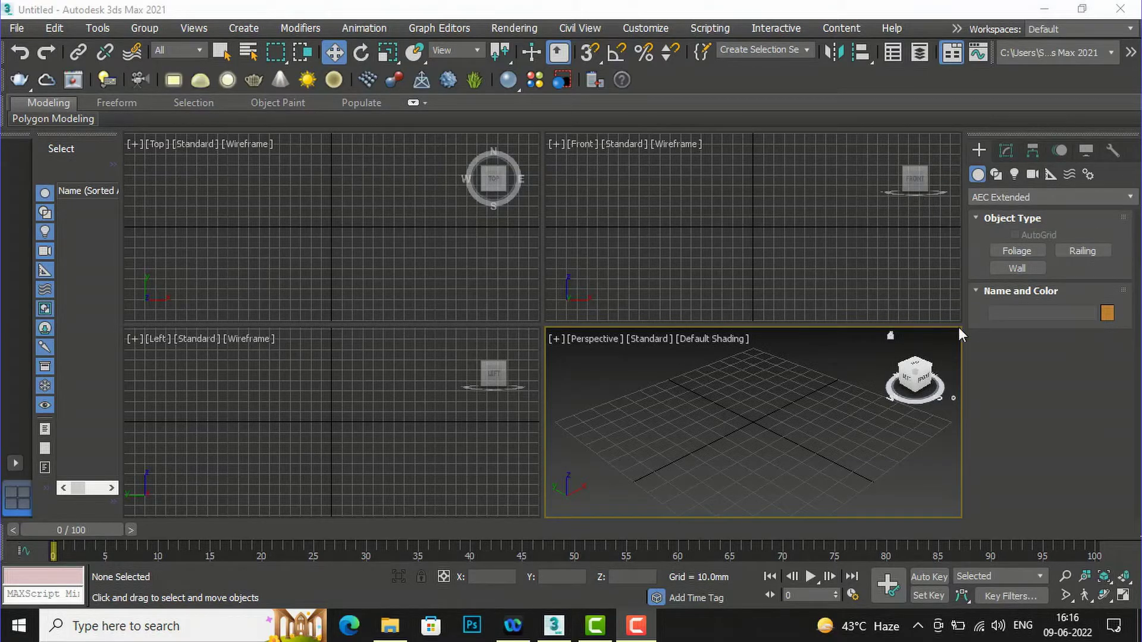
# - Start a new Railing object and review its default rail, post and fencing rollouts
pyautogui.click(1084, 252)
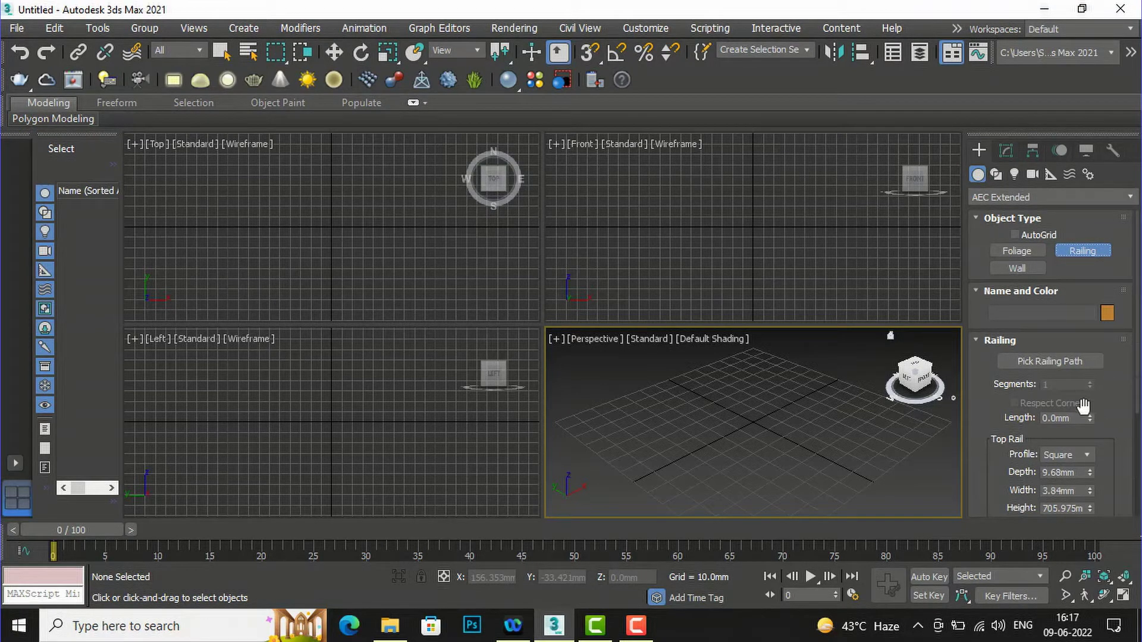
pyautogui.scroll(-3, 1137, 418)
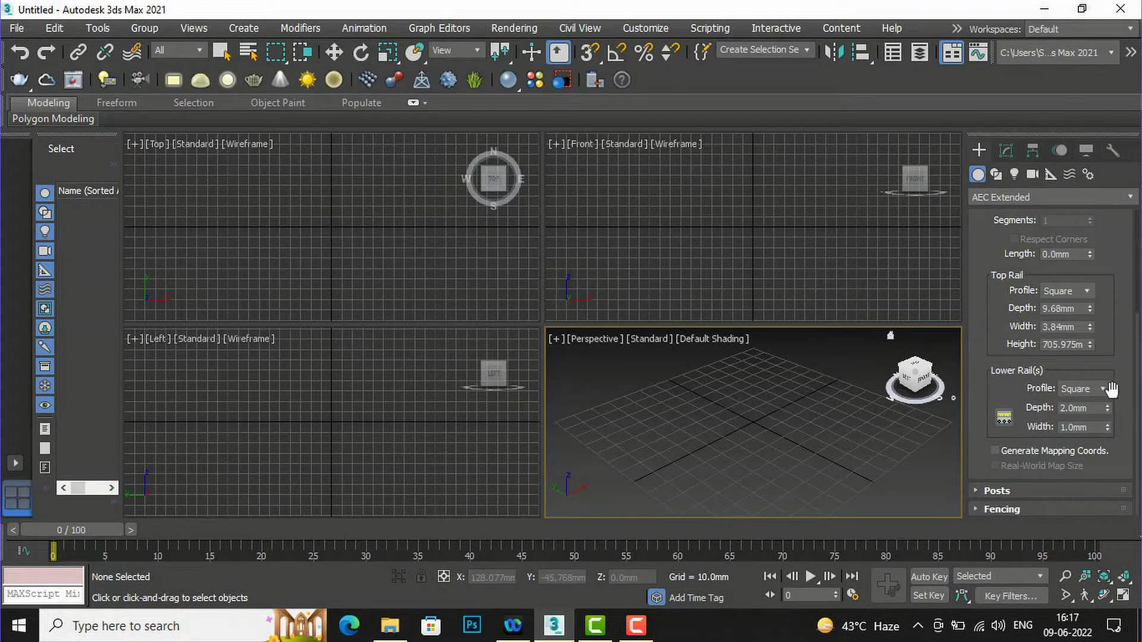
pyautogui.scroll(5, 1110, 383)
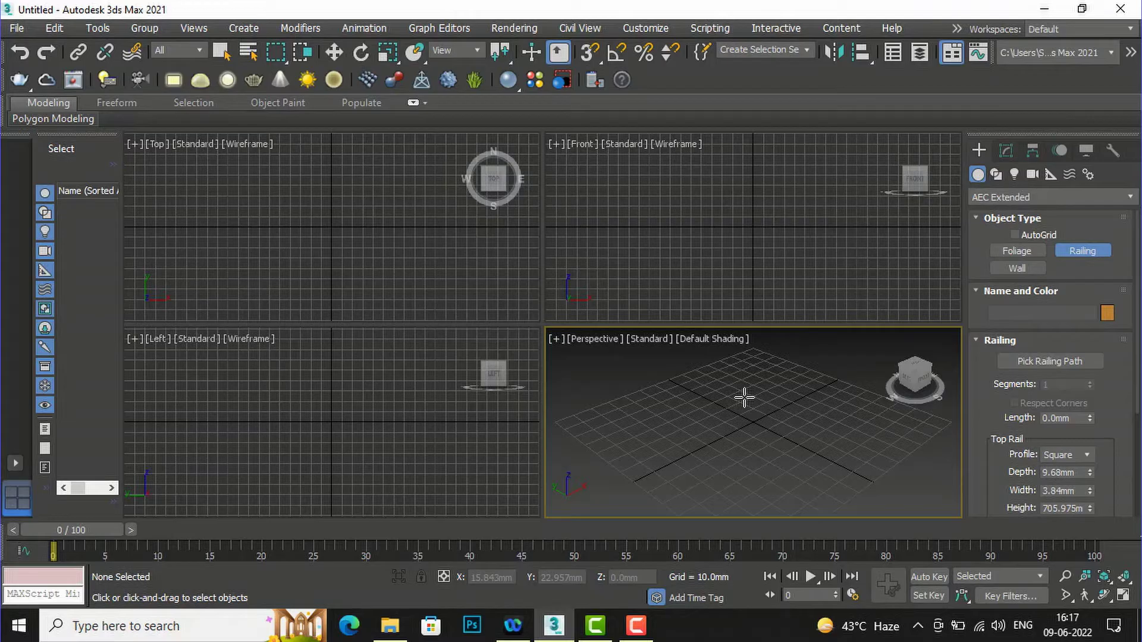
# - Maximize Perspective and draw Railing001, about 478 mm long and 298.5 mm high
pyautogui.hotkey('alt', 'w')
pyautogui.scroll(-5, 574, 403)
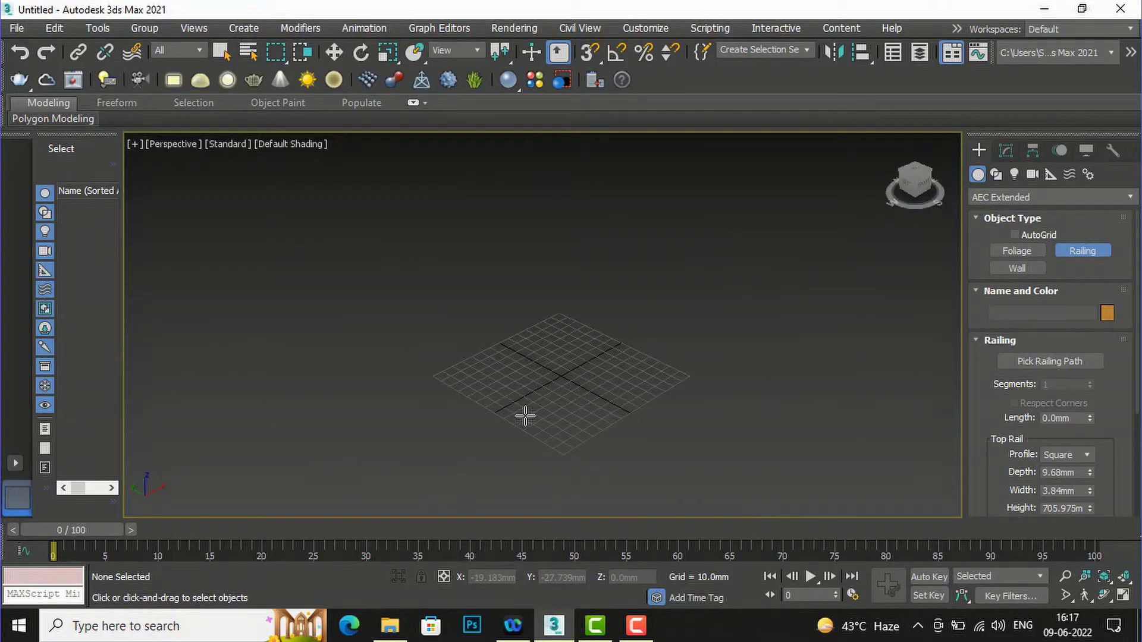
pyautogui.moveTo(465, 427); pyautogui.dragTo(832, 228)
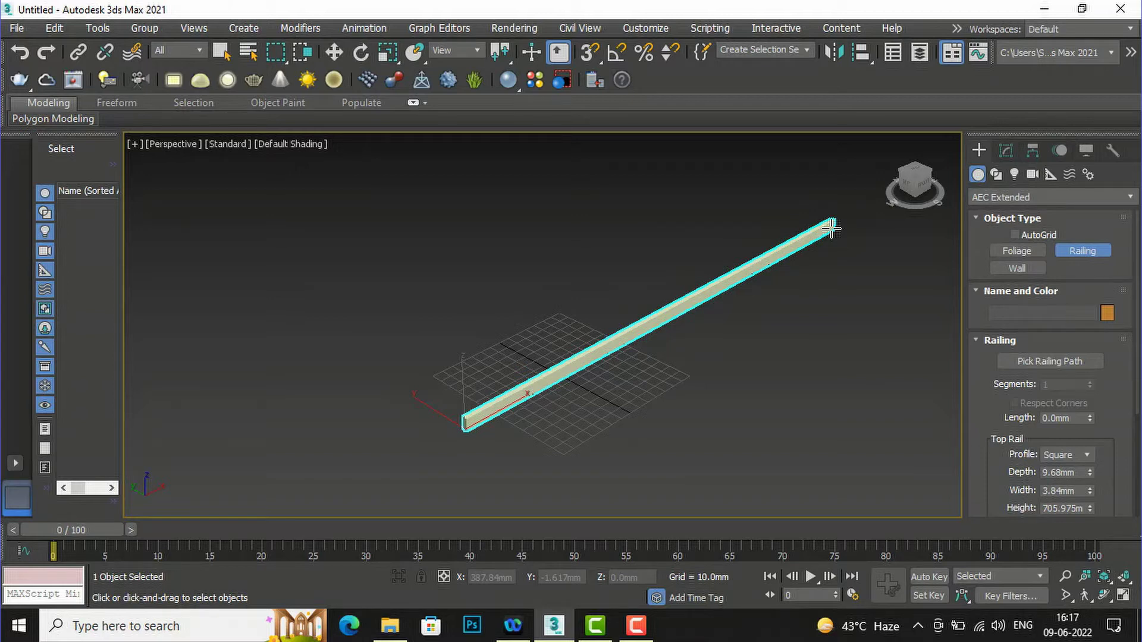
pyautogui.moveTo(831, 228); pyautogui.dragTo(832, 235)
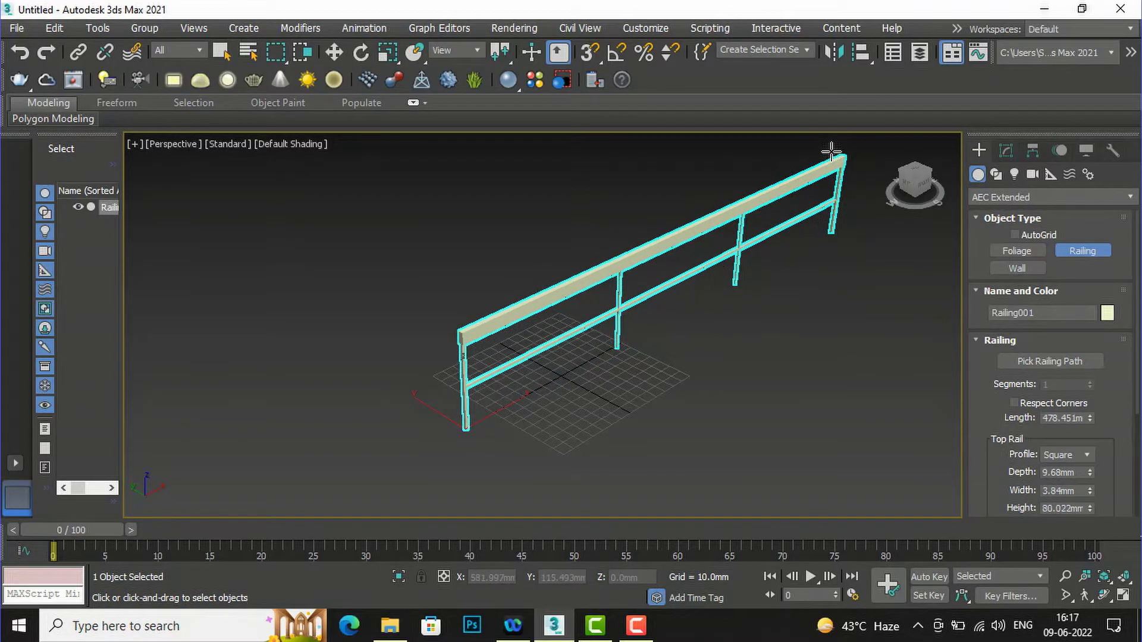
pyautogui.scroll(-5, 798, 266)
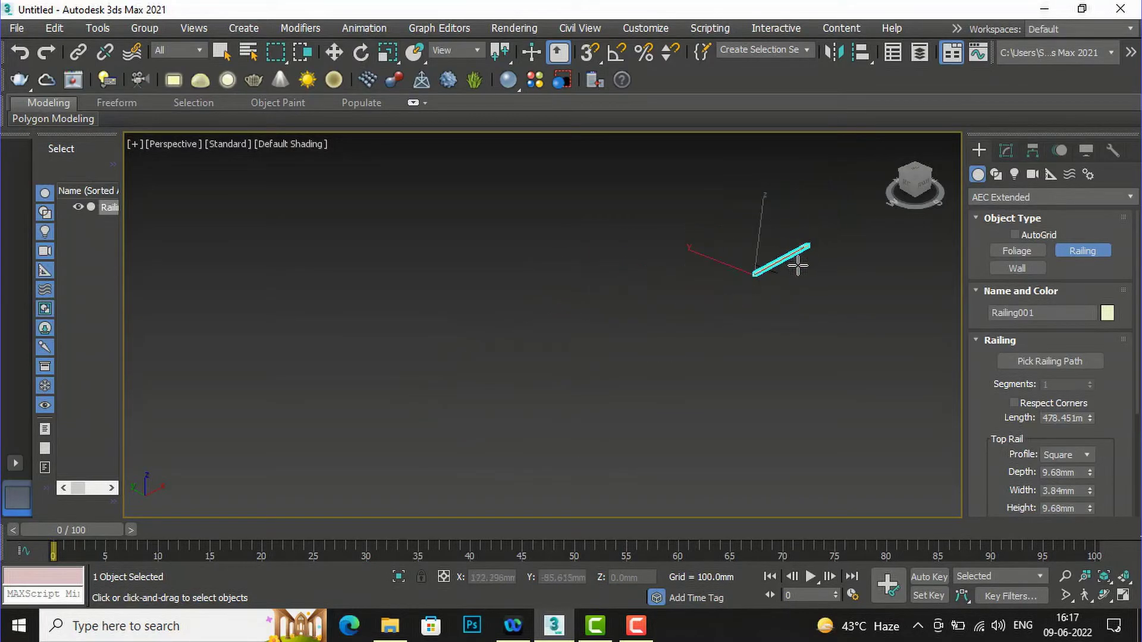
# - Finish the railing's height and center the railing in the view
pyautogui.click(795, 182)
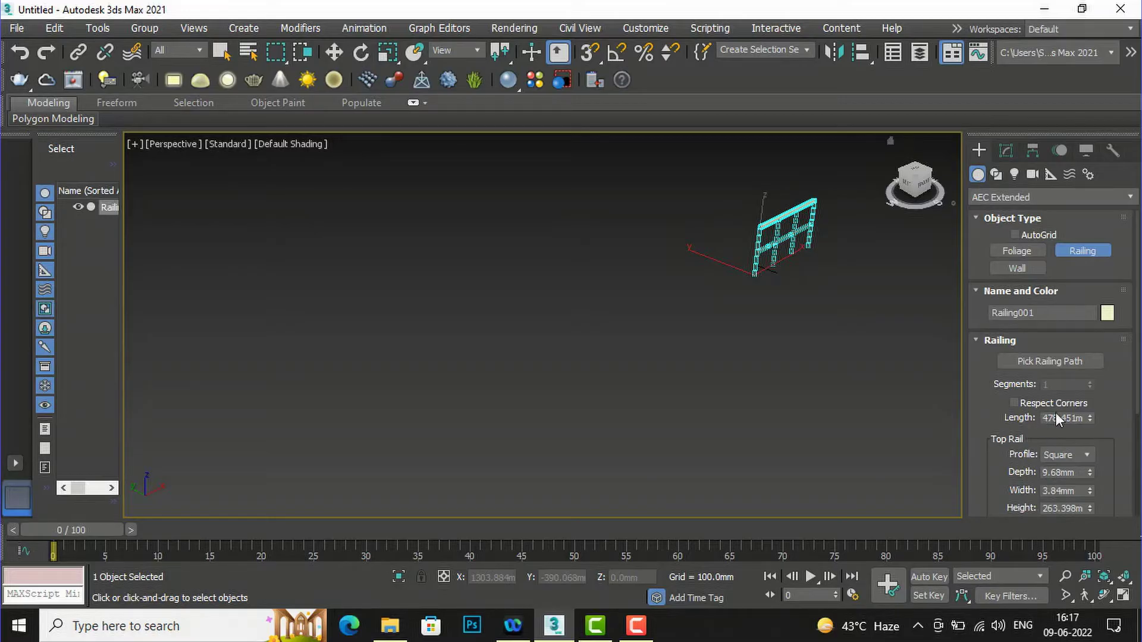
pyautogui.moveTo(1091, 418); pyautogui.dragTo(605, 335)
pyautogui.moveTo(606, 334); pyautogui.dragTo(339, 372, button='middle')
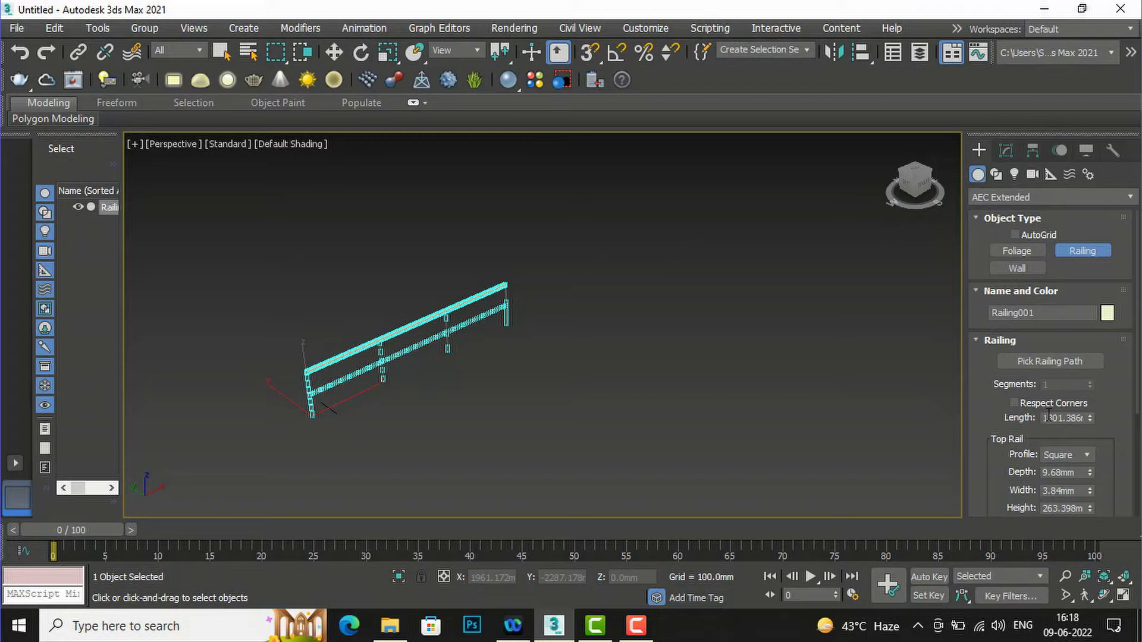
# - Set Railing001's length to 3000 mm
pyautogui.moveTo(1045, 418); pyautogui.dragTo(1102, 408)
pyautogui.write('3000')
pyautogui.press('Return')
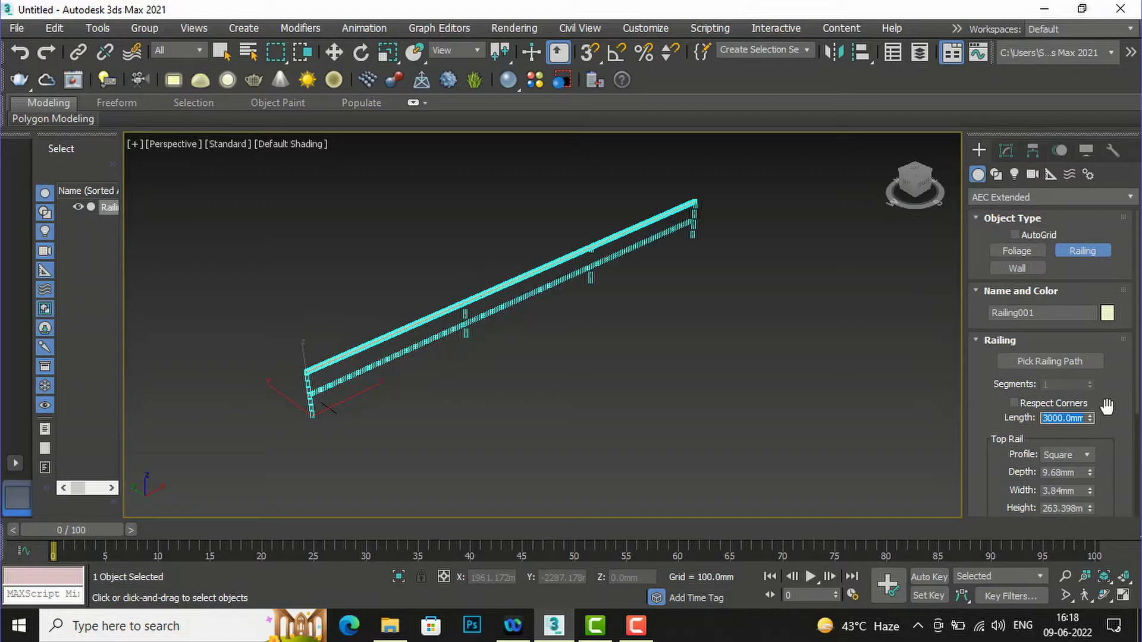
pyautogui.scroll(3, 364, 359)
pyautogui.scroll(-3, 364, 360)
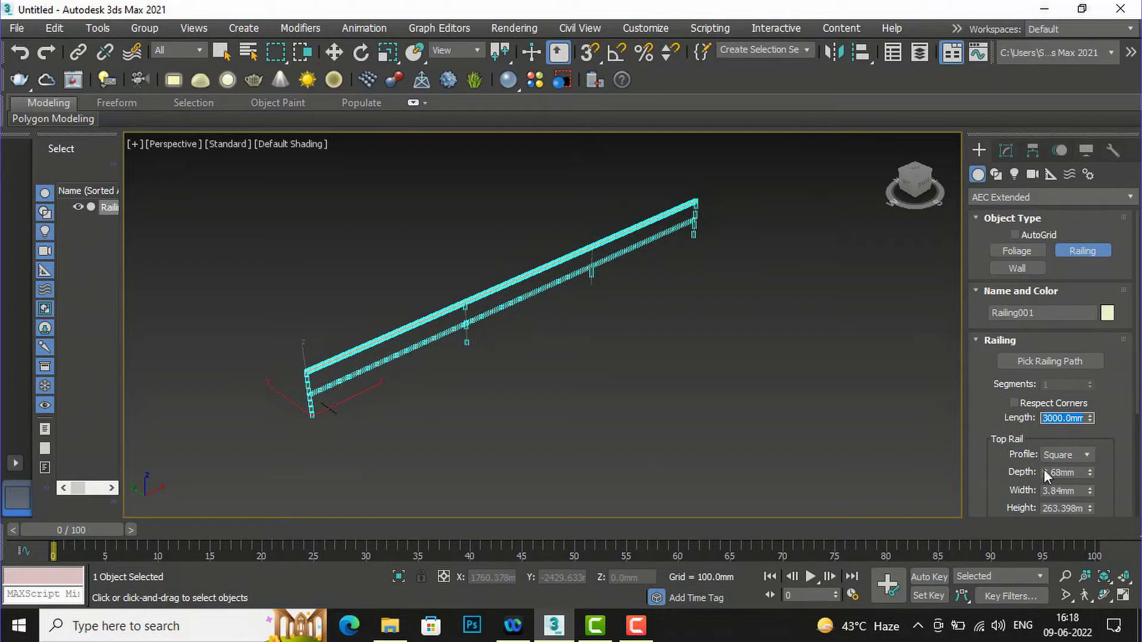
# - Change the top rail profile to Round and zoom to fit the railing
pyautogui.click(1065, 455)
pyautogui.click(1058, 479)
pyautogui.scroll(6, 467, 375)
pyautogui.scroll(-5, 543, 331)
pyautogui.scroll(8, 523, 423)
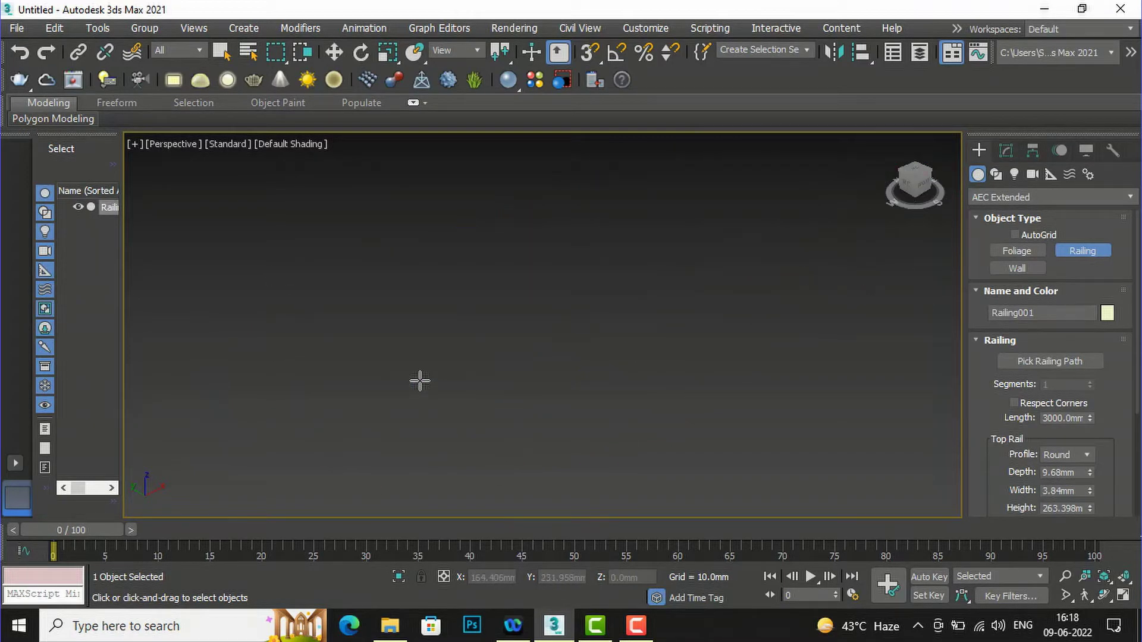
pyautogui.click(1124, 577)
pyautogui.scroll(-3, 648, 291)
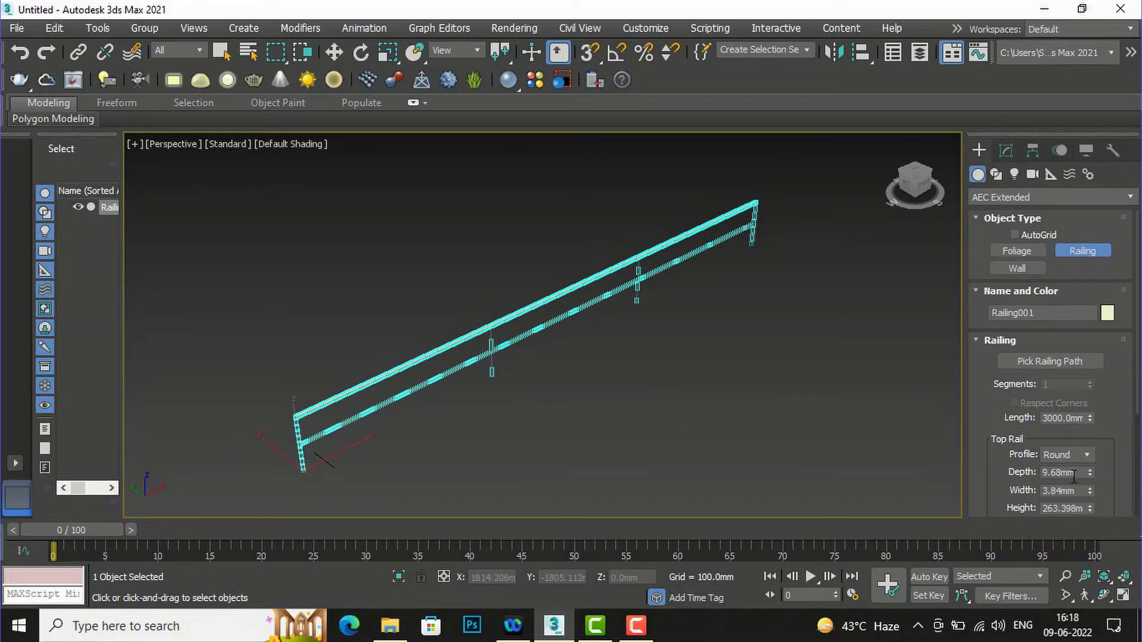
# - Make the top rail 25 mm deep and 25 mm wide
pyautogui.moveTo(1077, 472); pyautogui.dragTo(975, 445)
pyautogui.write('25')
pyautogui.press('Return')
pyautogui.scroll(5, 242, 438)
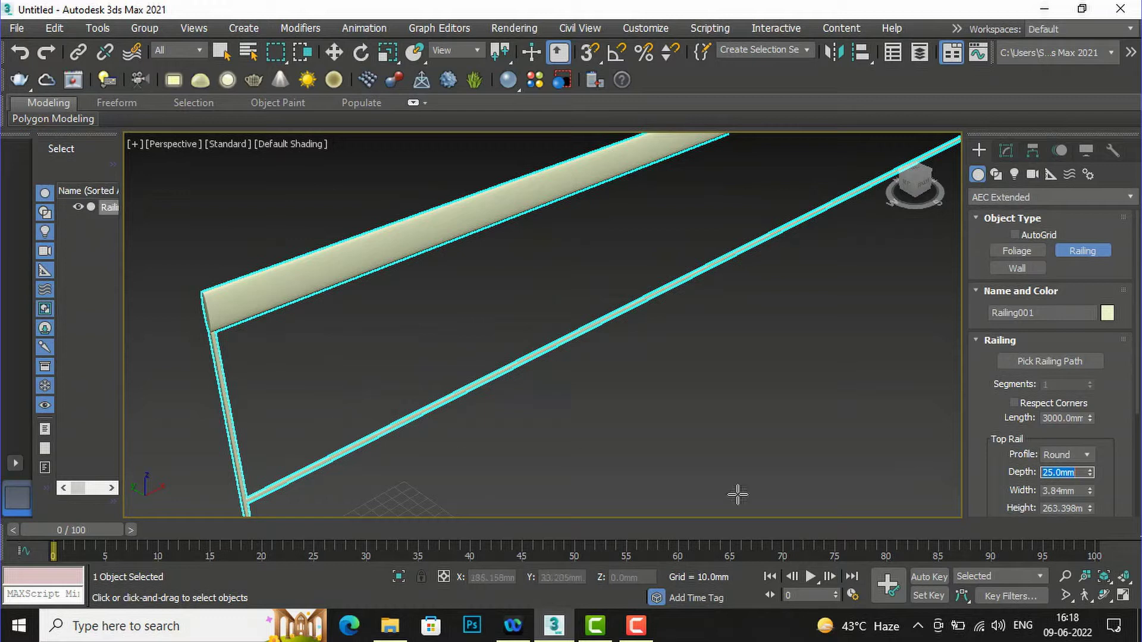
pyautogui.doubleClick(1065, 492)
pyautogui.write('25')
pyautogui.press('Return')
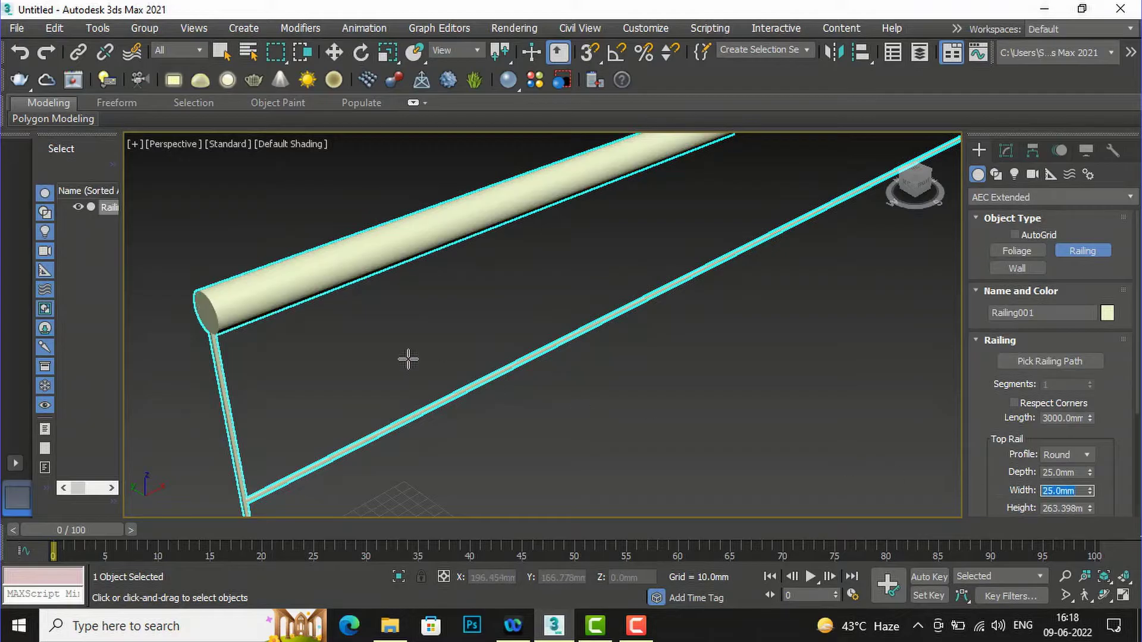
# - Raise the railing's top rail height to 900 mm
pyautogui.scroll(-4, 408, 359)
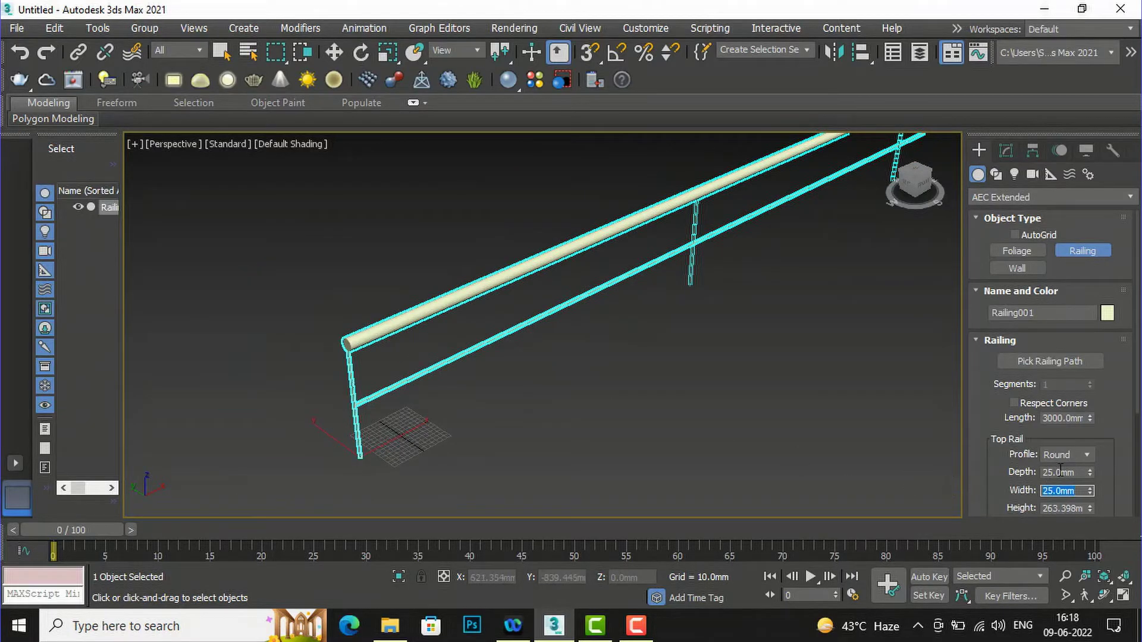
pyautogui.moveTo(1138, 412); pyautogui.dragTo(1137, 439)
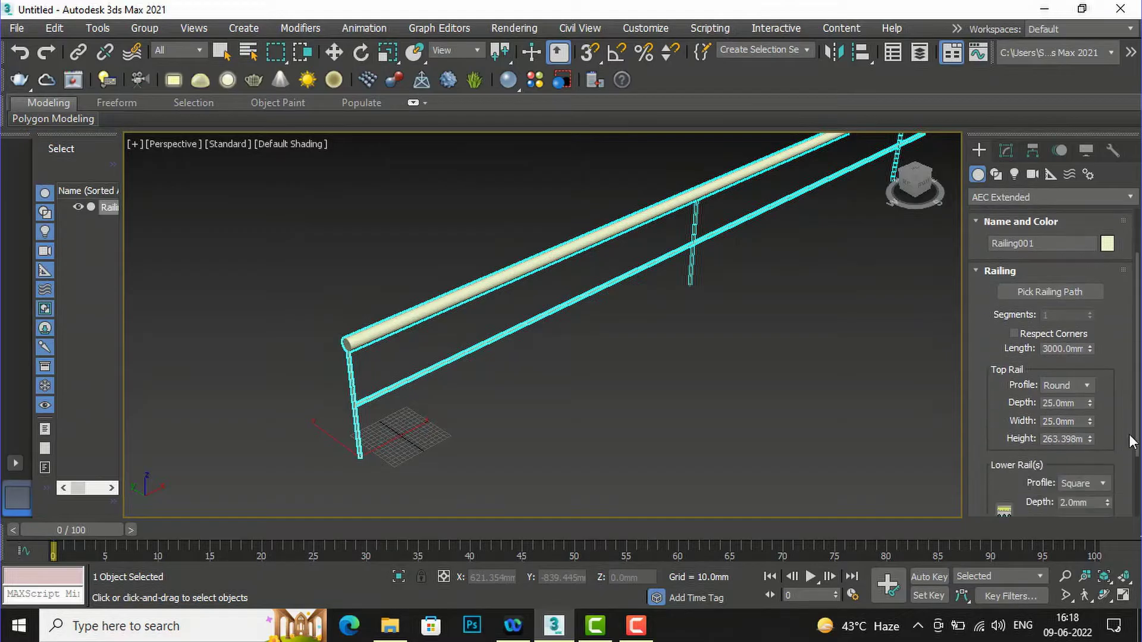
pyautogui.doubleClick(1044, 441)
pyautogui.write('900')
pyautogui.press('Return')
pyautogui.scroll(-5, 634, 442)
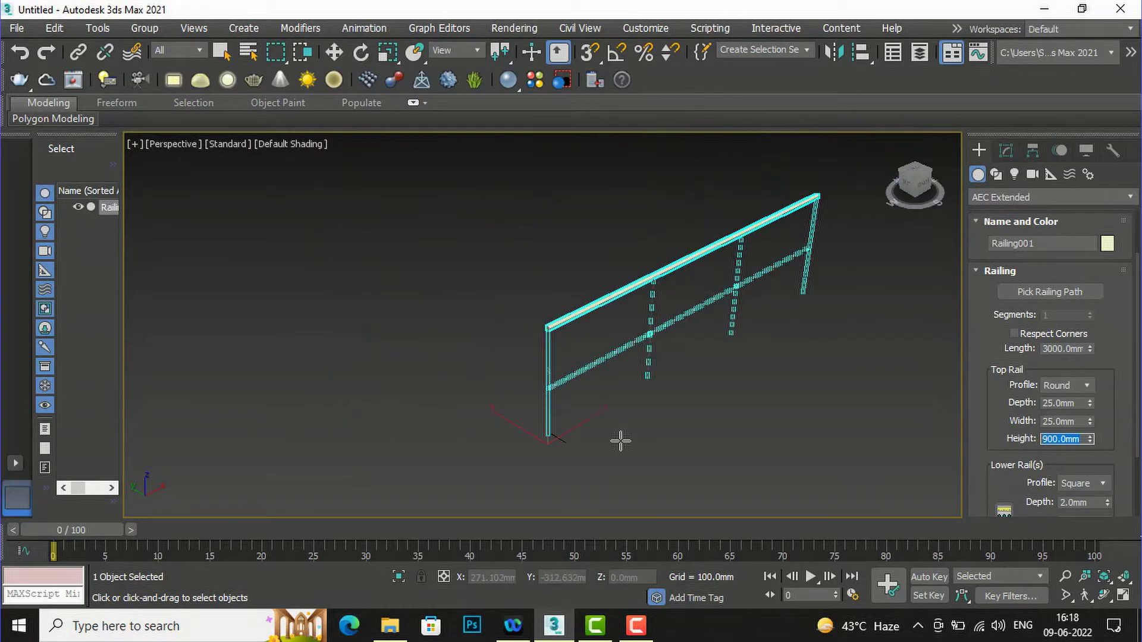
pyautogui.scroll(4, 626, 315)
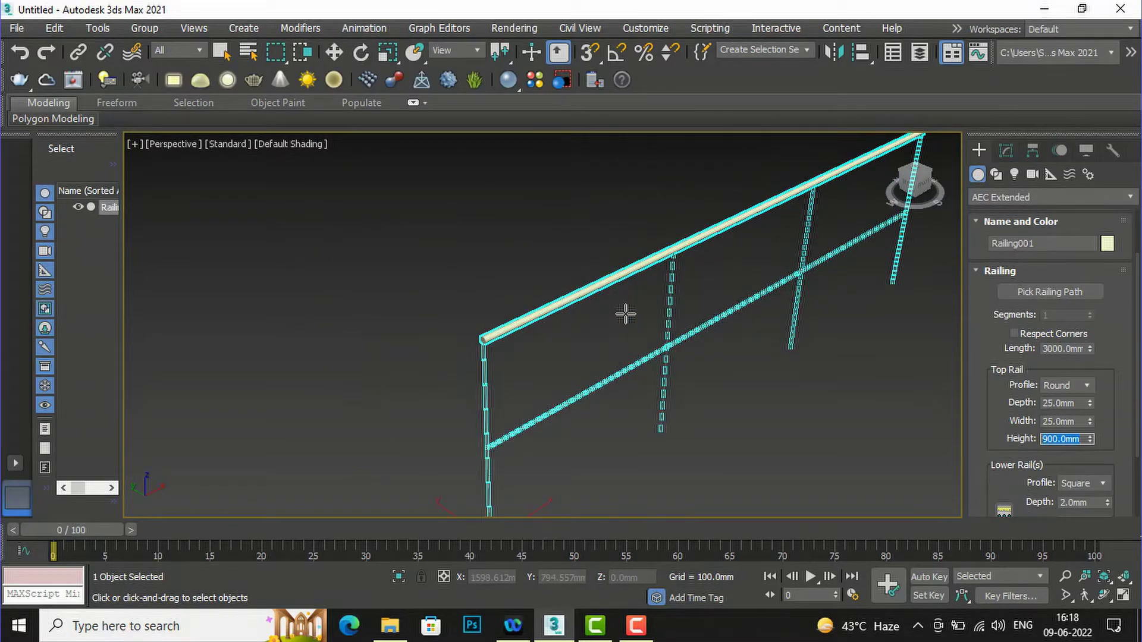
pyautogui.scroll(-1, 1063, 452)
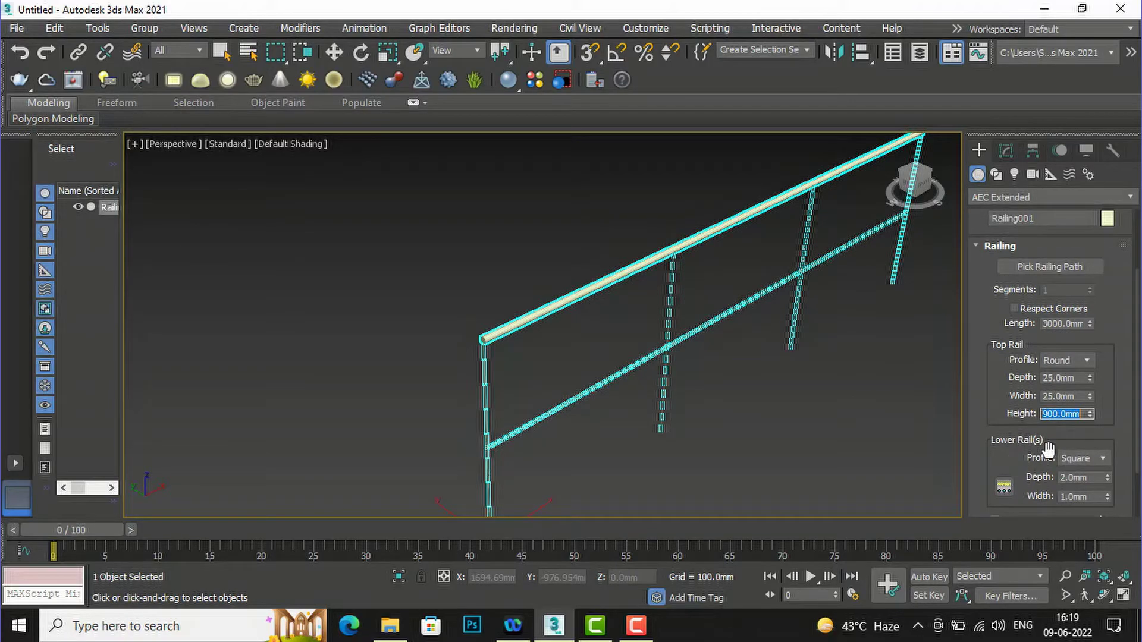
# - Change the lower rail profile to Round
pyautogui.click(1087, 464)
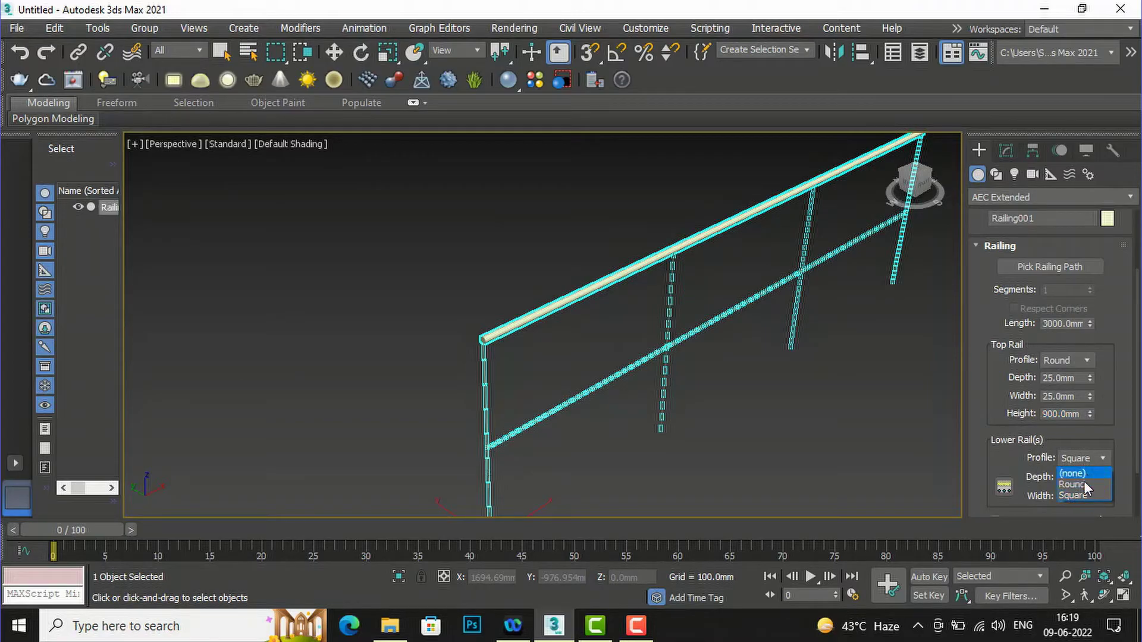
pyautogui.click(1084, 483)
pyautogui.scroll(5, 480, 437)
pyautogui.scroll(-5, 520, 232)
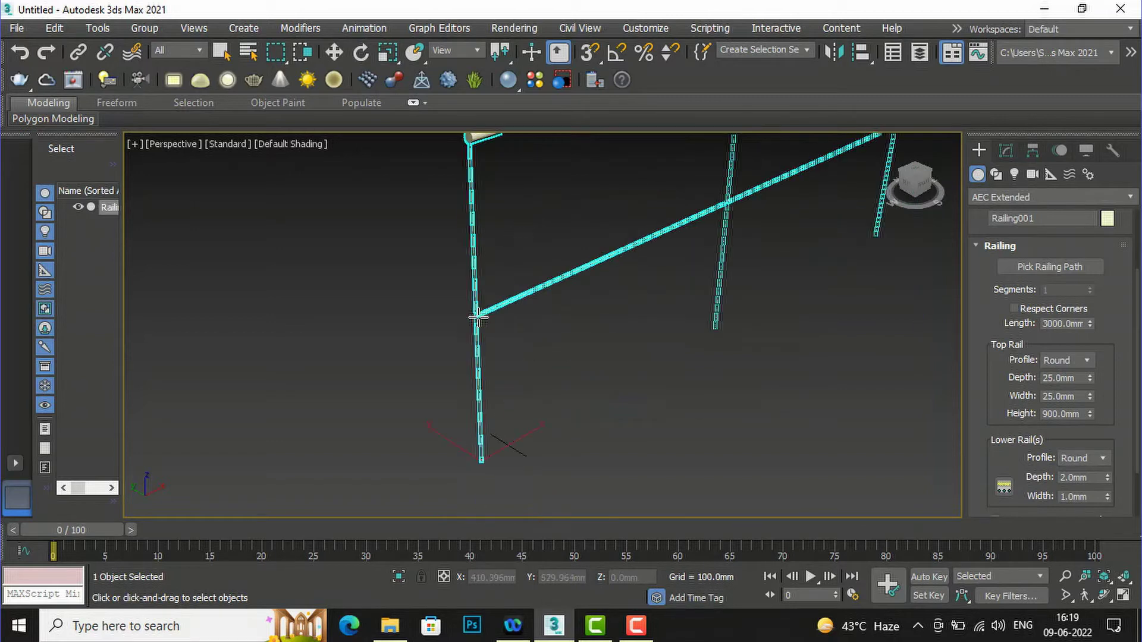
pyautogui.moveTo(498, 316); pyautogui.dragTo(467, 421, button='middle')
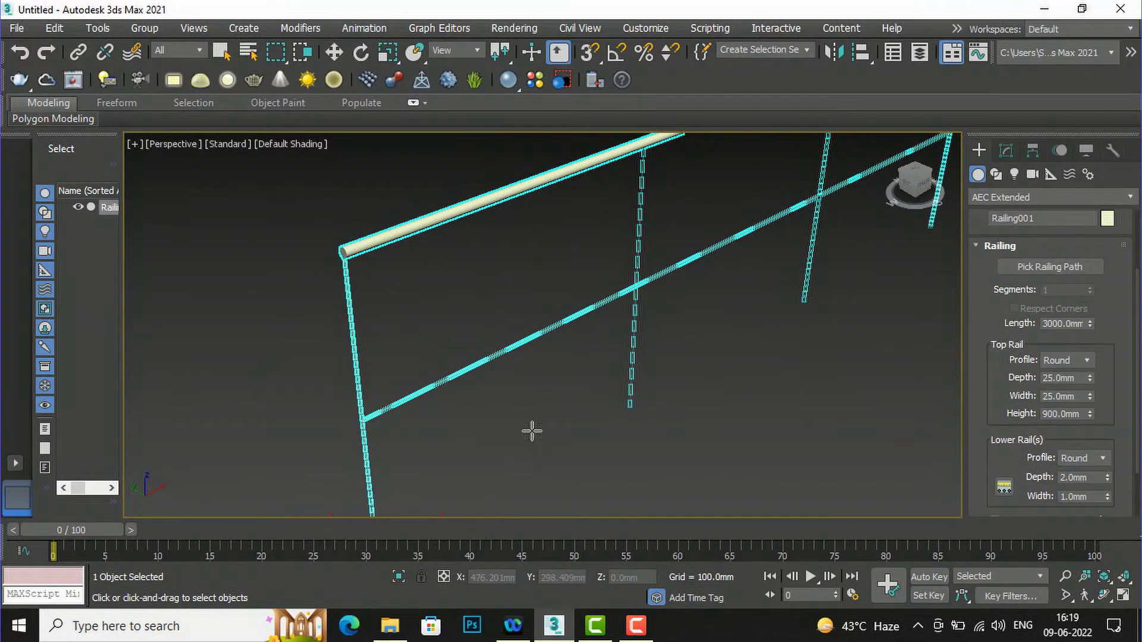
# - Make the lower rail 19 mm deep and 19 mm wide
pyautogui.moveTo(1104, 481); pyautogui.dragTo(970, 462)
pyautogui.write('19')
pyautogui.press('Return')
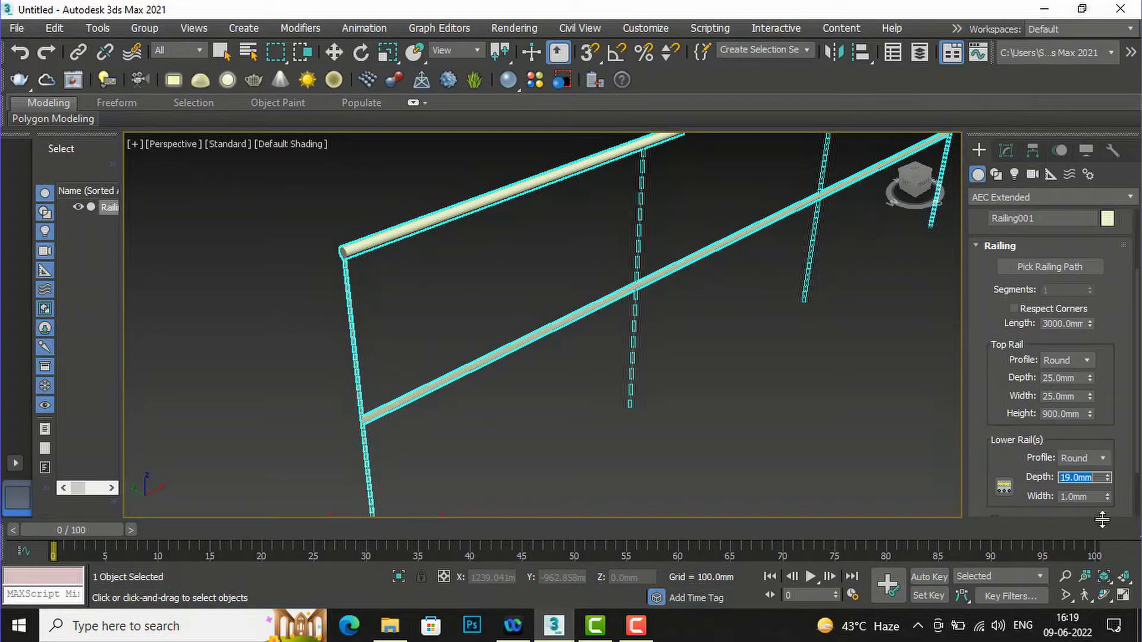
pyautogui.moveTo(1104, 497); pyautogui.dragTo(1059, 497)
pyautogui.write('19')
pyautogui.press('Return')
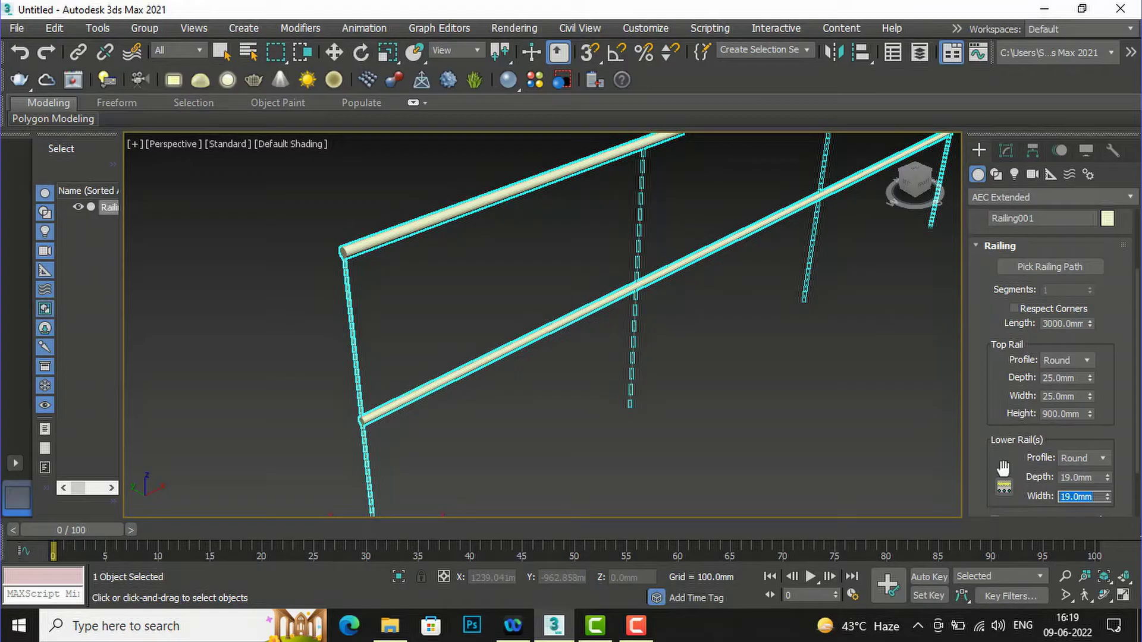
pyautogui.scroll(-1, 1095, 405)
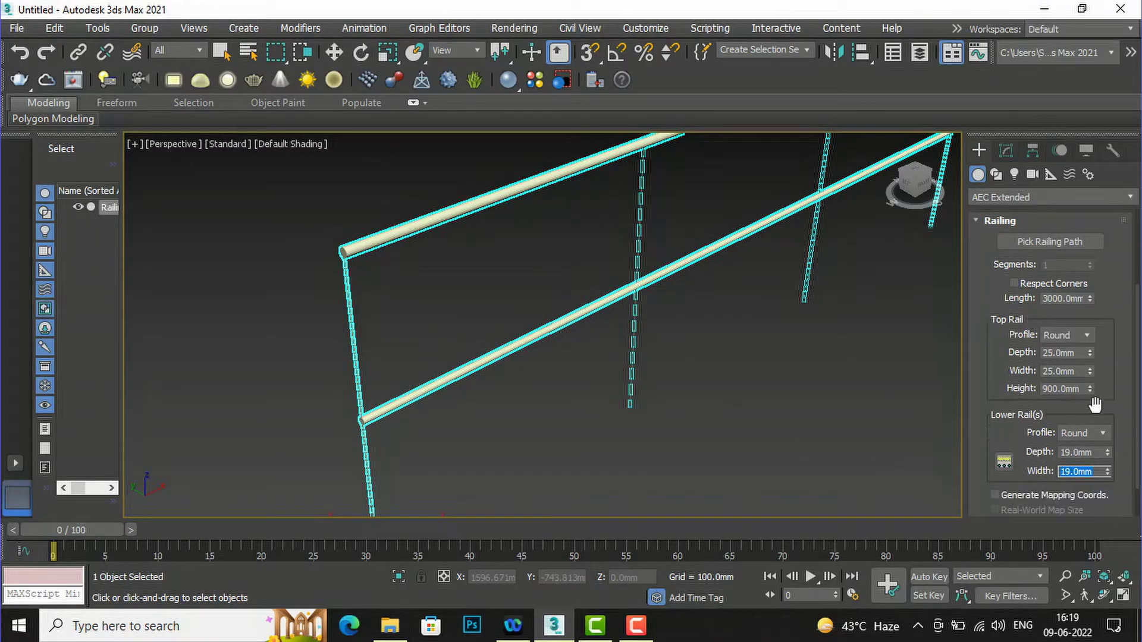
pyautogui.moveTo(1137, 446); pyautogui.dragTo(1136, 461)
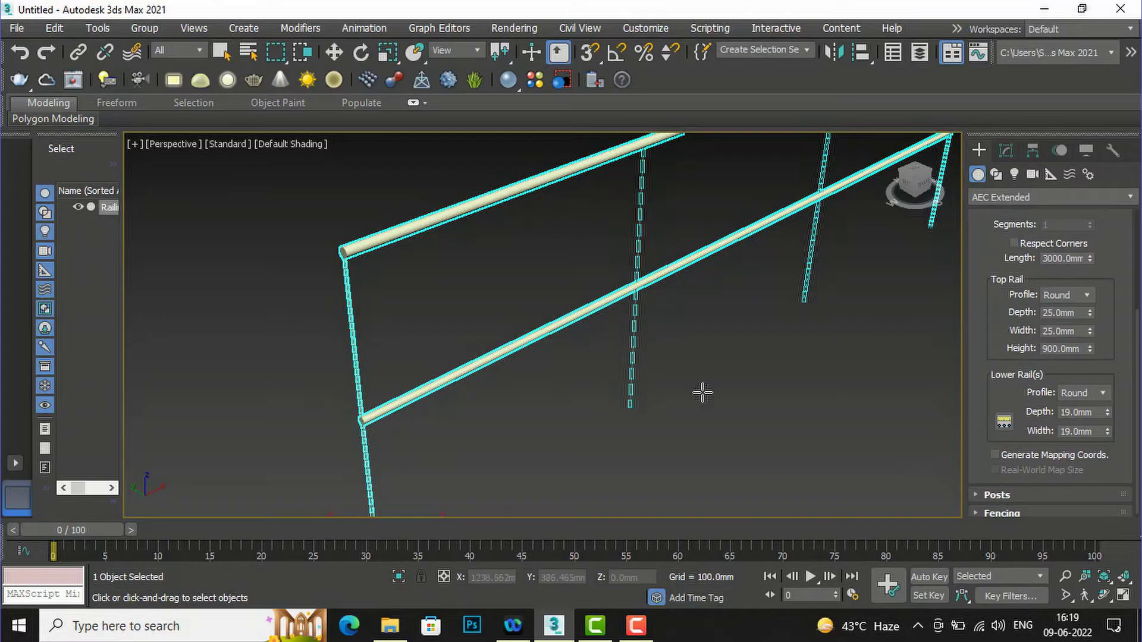
# - Set the Lower Rail Spacing count to 2, placing the rails 291.667 mm apart
pyautogui.click(1005, 424)
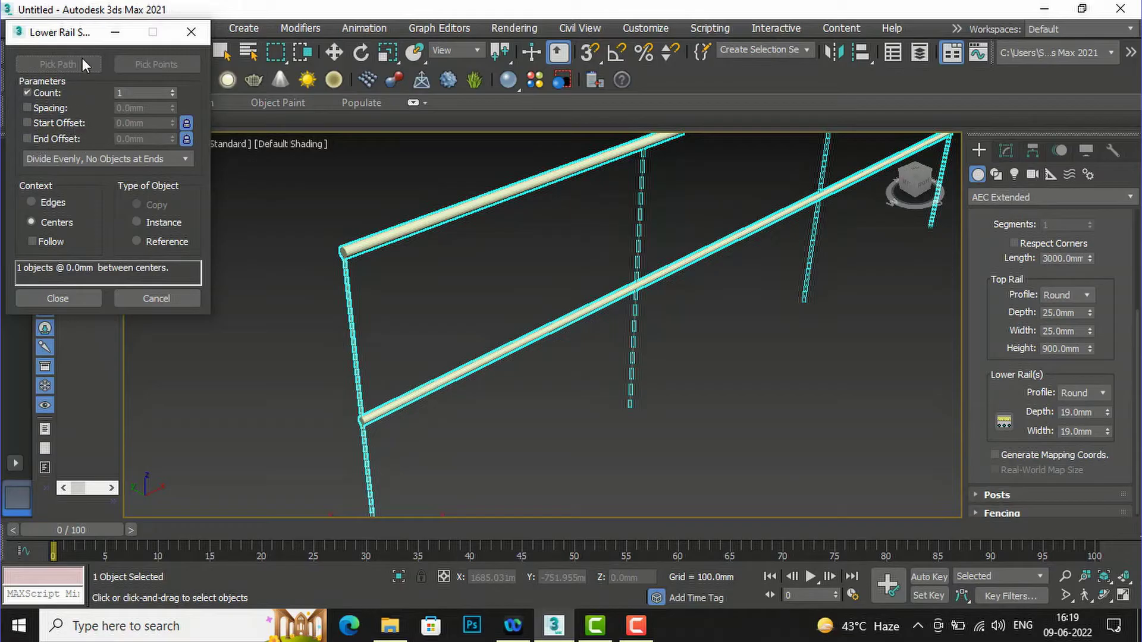
pyautogui.moveTo(92, 40); pyautogui.dragTo(214, 188)
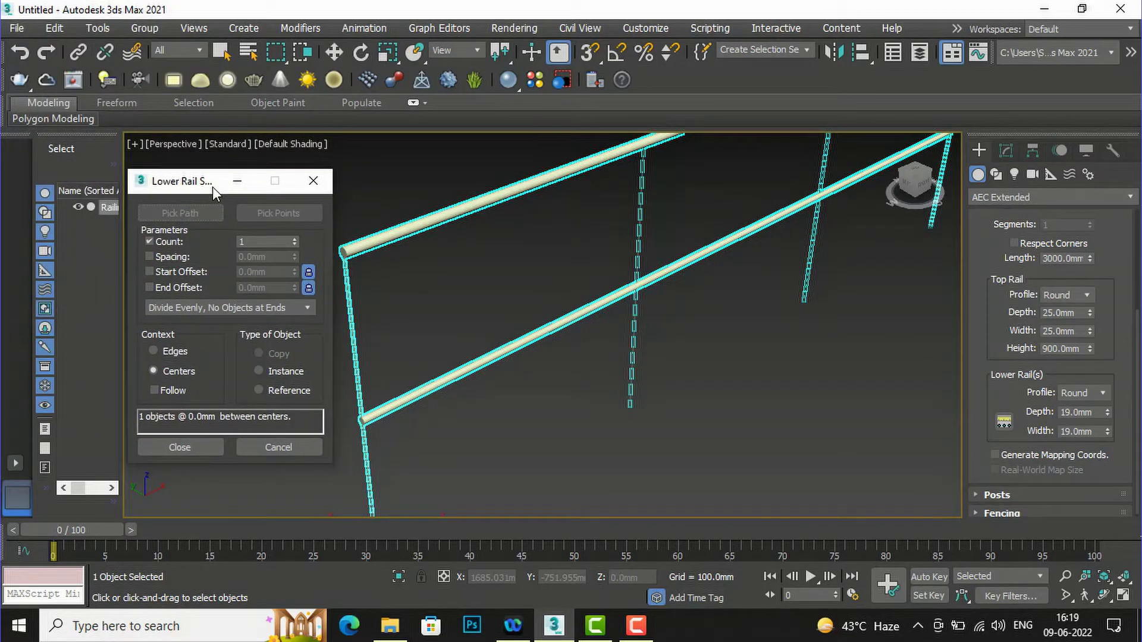
pyautogui.click(294, 239)
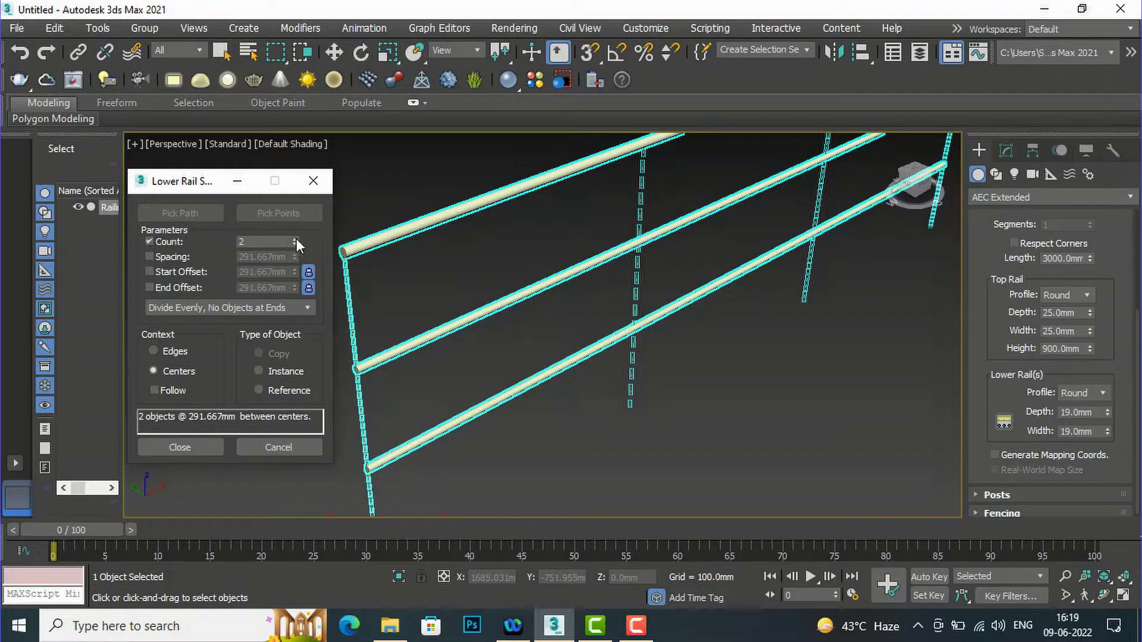
pyautogui.click(295, 238)
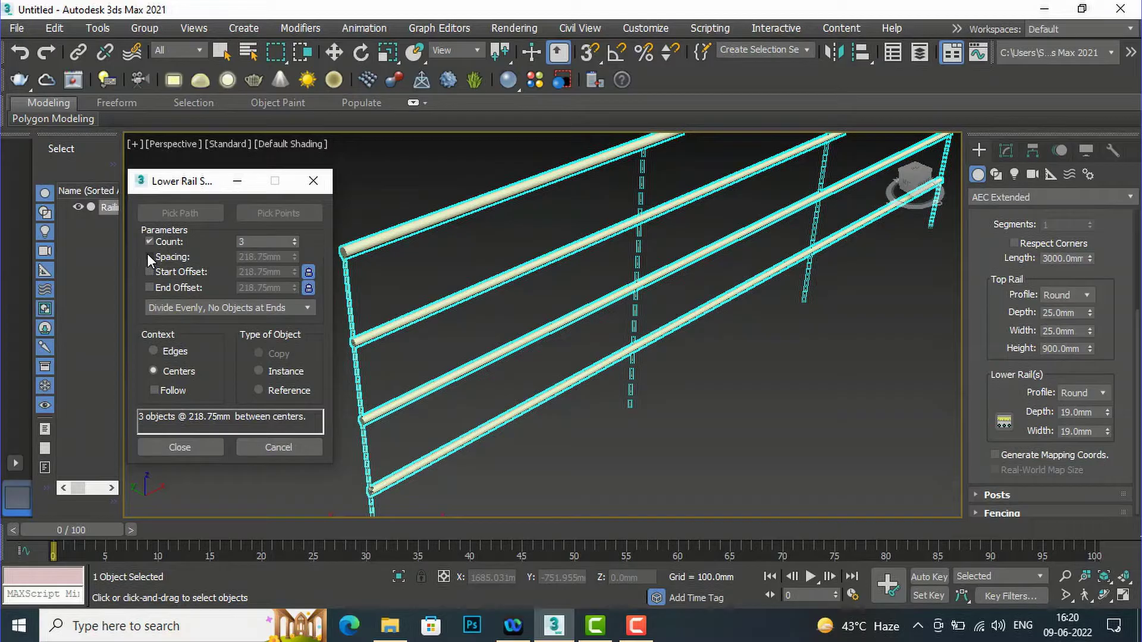
pyautogui.click(296, 245)
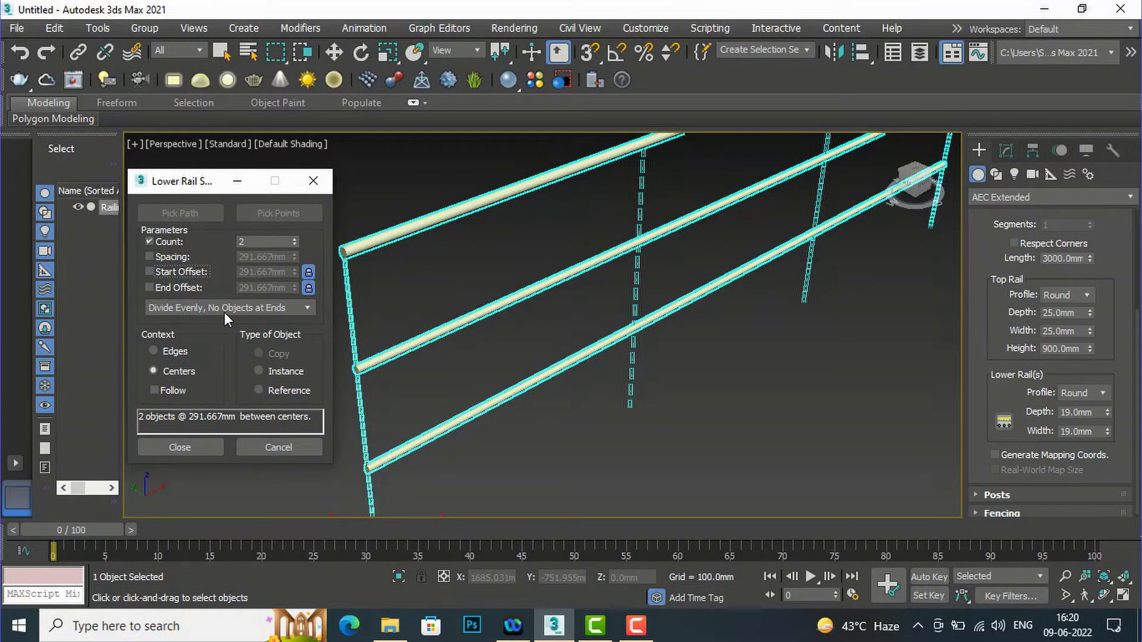
# - Switch the lower rail layout to Free Center with 300 mm spacing
pyautogui.click(284, 308)
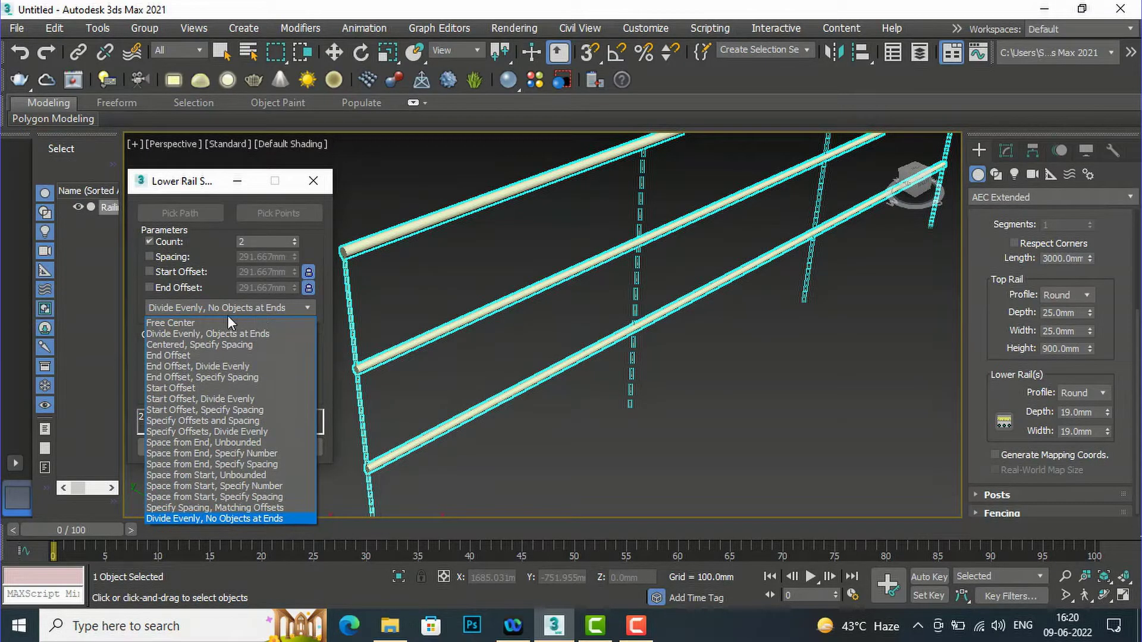
pyautogui.click(174, 323)
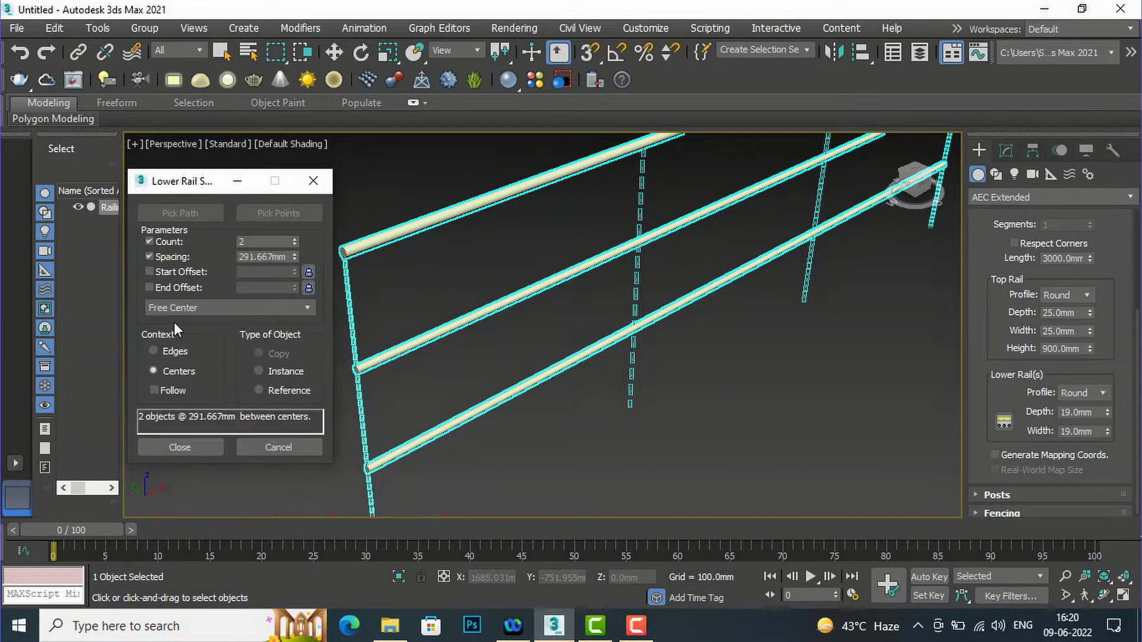
pyautogui.doubleClick(288, 253)
pyautogui.write('300')
pyautogui.press('Return')
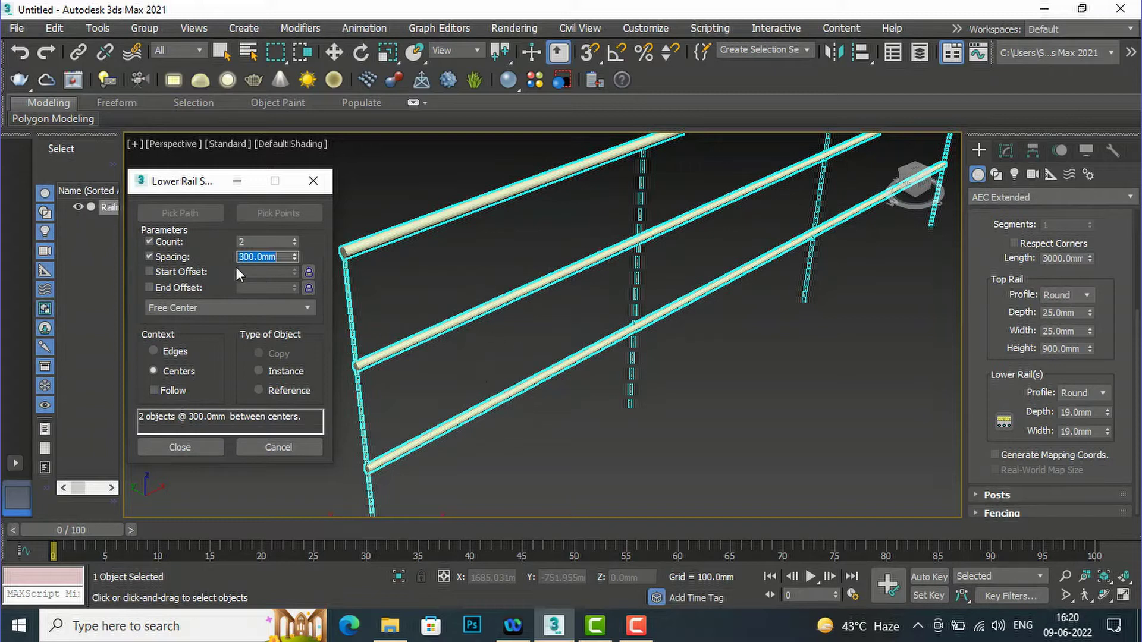
# - Try a 400 mm Start Offset, then turn the Start Offset off
pyautogui.click(151, 273)
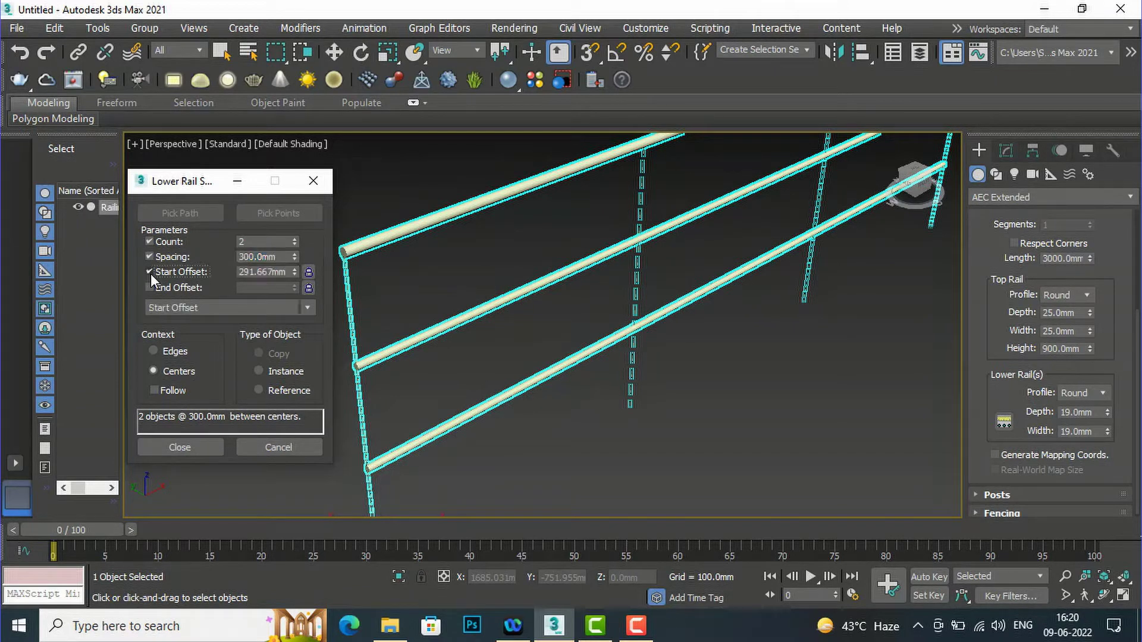
pyautogui.doubleClick(240, 273)
pyautogui.write('400')
pyautogui.press('Return')
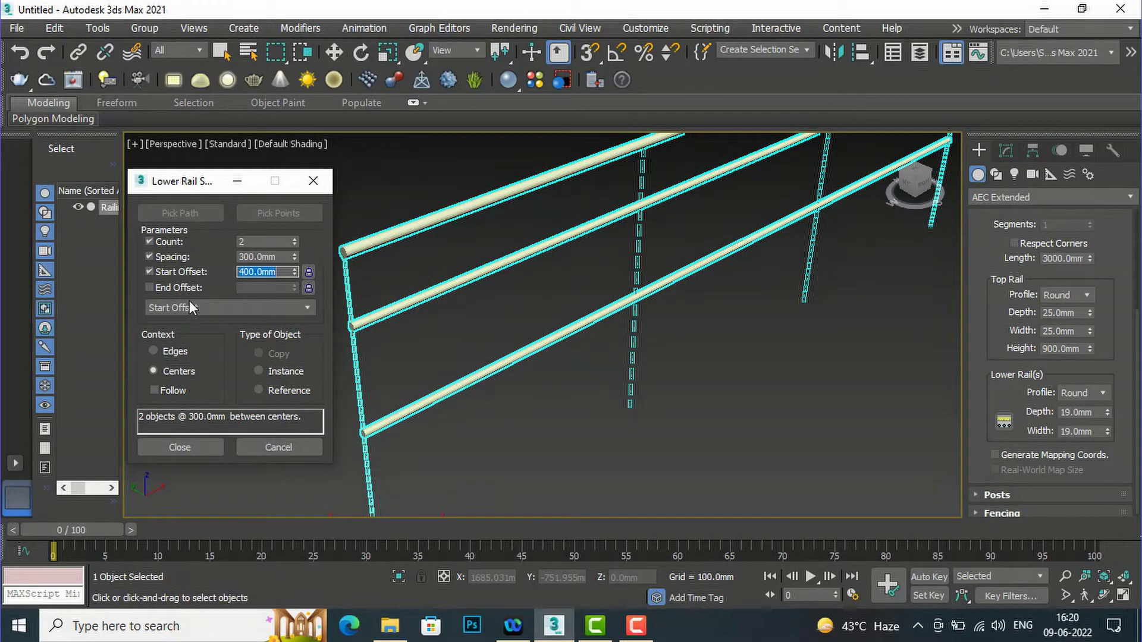
pyautogui.click(155, 287)
pyautogui.click(153, 270)
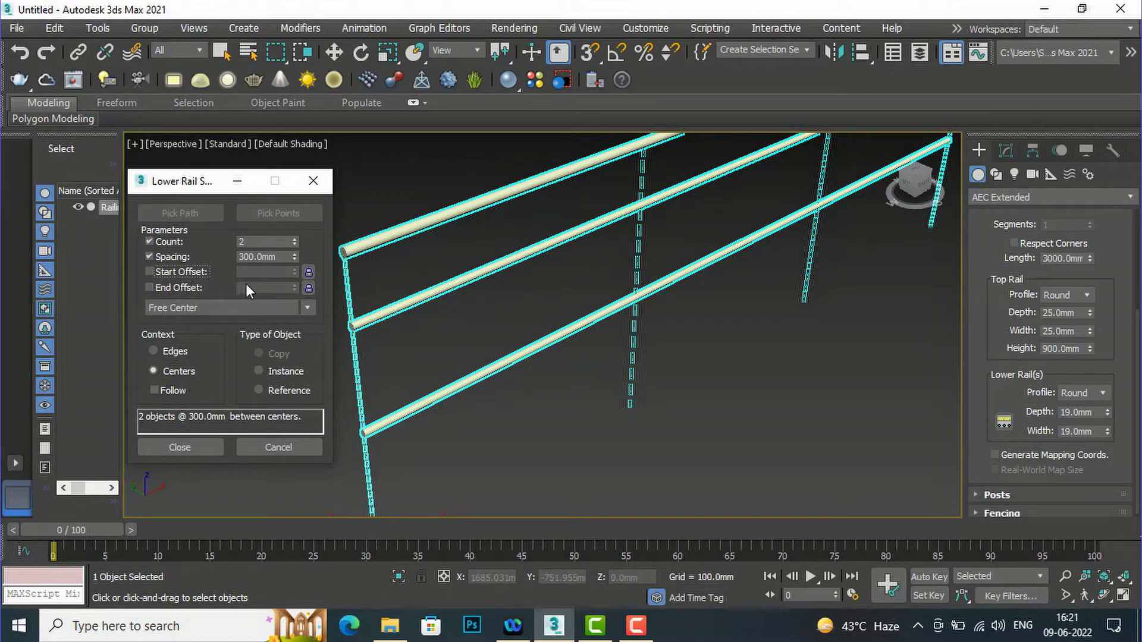
# - Enable End Offset and enter 400 mm, toggling the option off and on
pyautogui.click(149, 288)
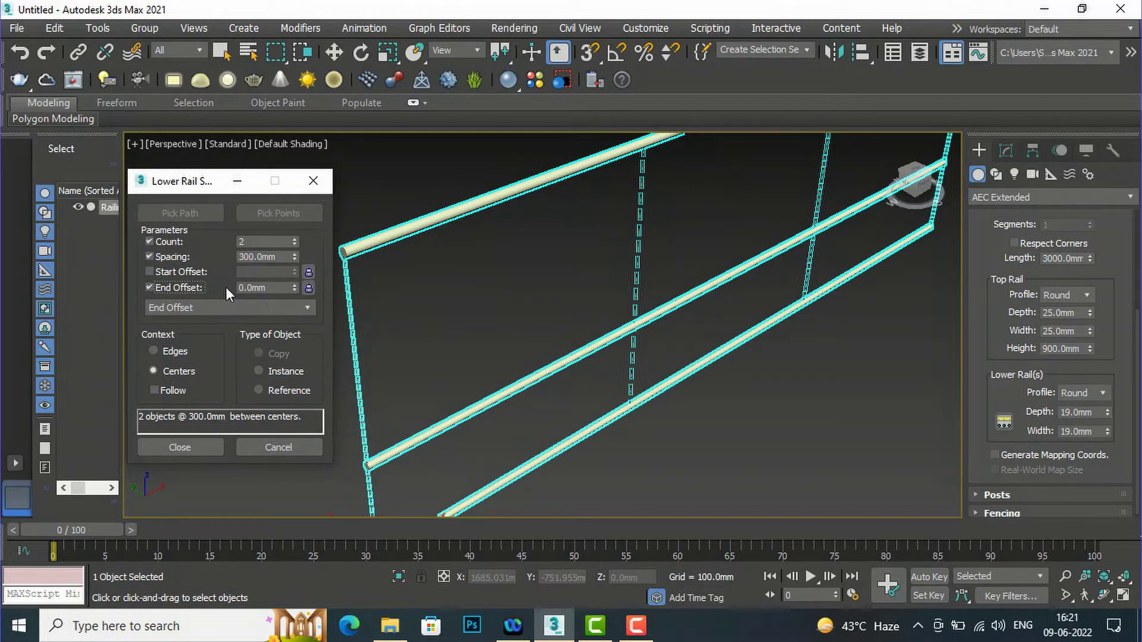
pyautogui.moveTo(276, 289); pyautogui.dragTo(214, 289)
pyautogui.write('400')
pyautogui.press('Return')
pyautogui.click(277, 309)
pyautogui.click(279, 288)
pyautogui.moveTo(255, 288)
pyautogui.mouseDown()
pyautogui.moveTo(296, 287)
pyautogui.moveTo(295, 266)
pyautogui.moveTo(238, 286)
pyautogui.mouseUp()
pyautogui.write('400')
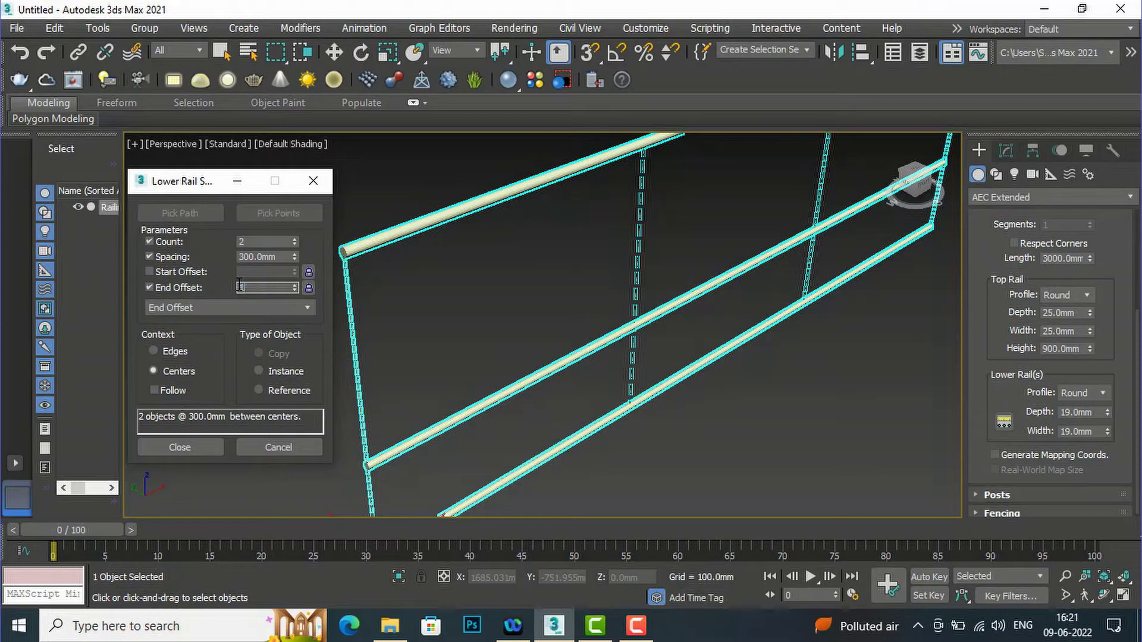
pyautogui.press('Return')
pyautogui.click(308, 288)
pyautogui.click(149, 287)
pyautogui.click(149, 288)
# - Reapply Free Center layout with End Offset on and a 150 mm end offset value
pyautogui.click(175, 303)
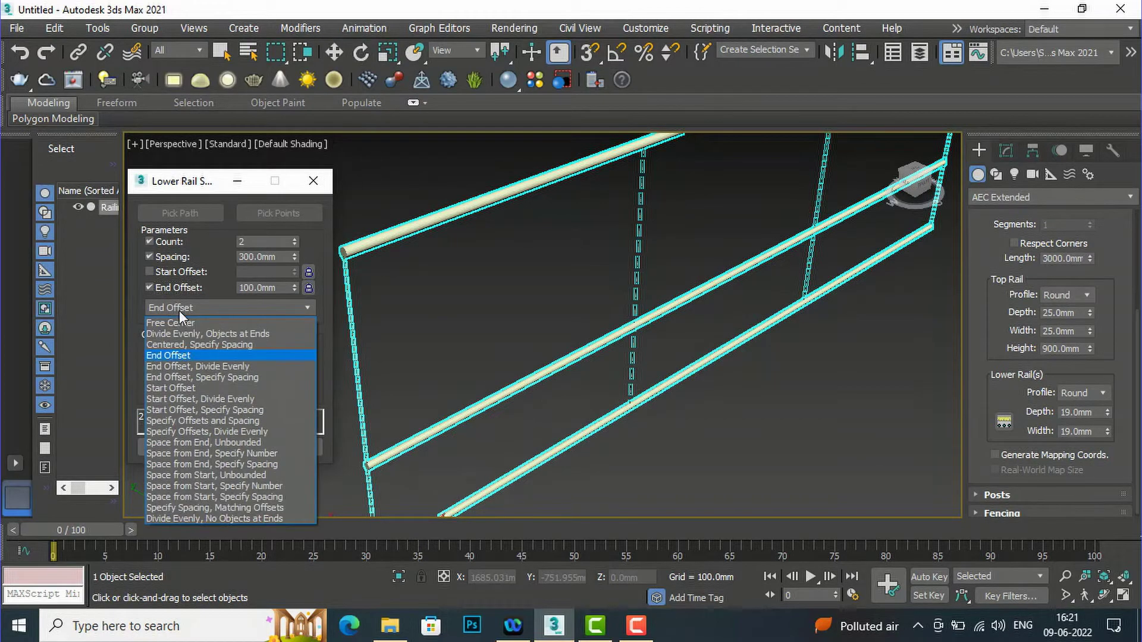
pyautogui.click(172, 323)
pyautogui.click(155, 287)
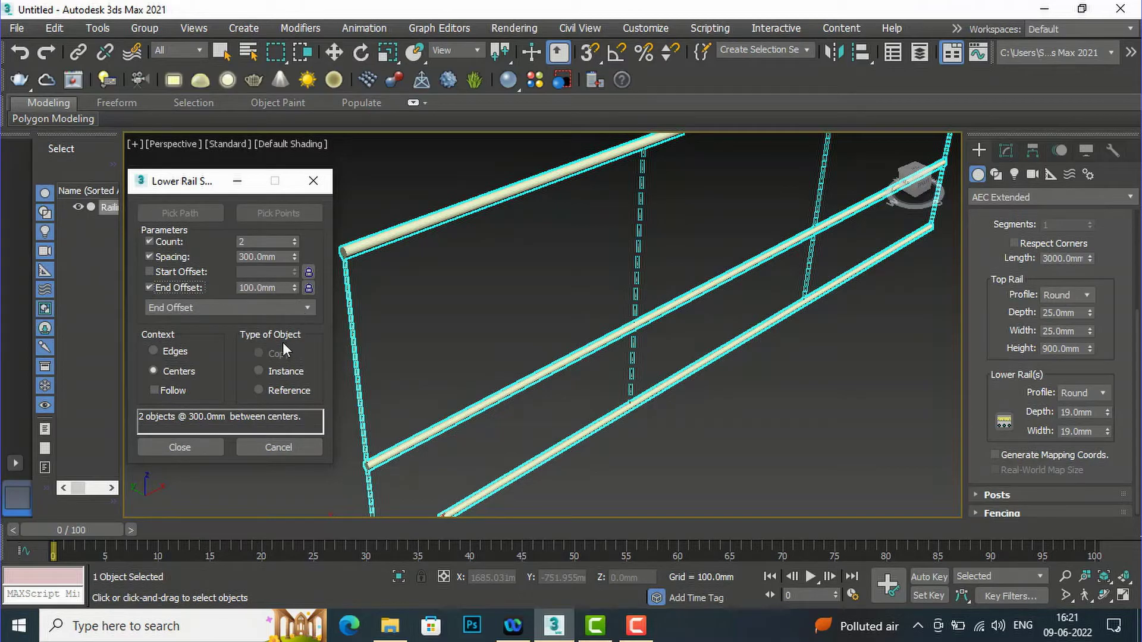
pyautogui.doubleClick(279, 289)
pyautogui.write('150')
pyautogui.press('Return')
# - Toggle spacing between Edges and Centers, keep Centers, and close the spacing dialog
pyautogui.click(159, 351)
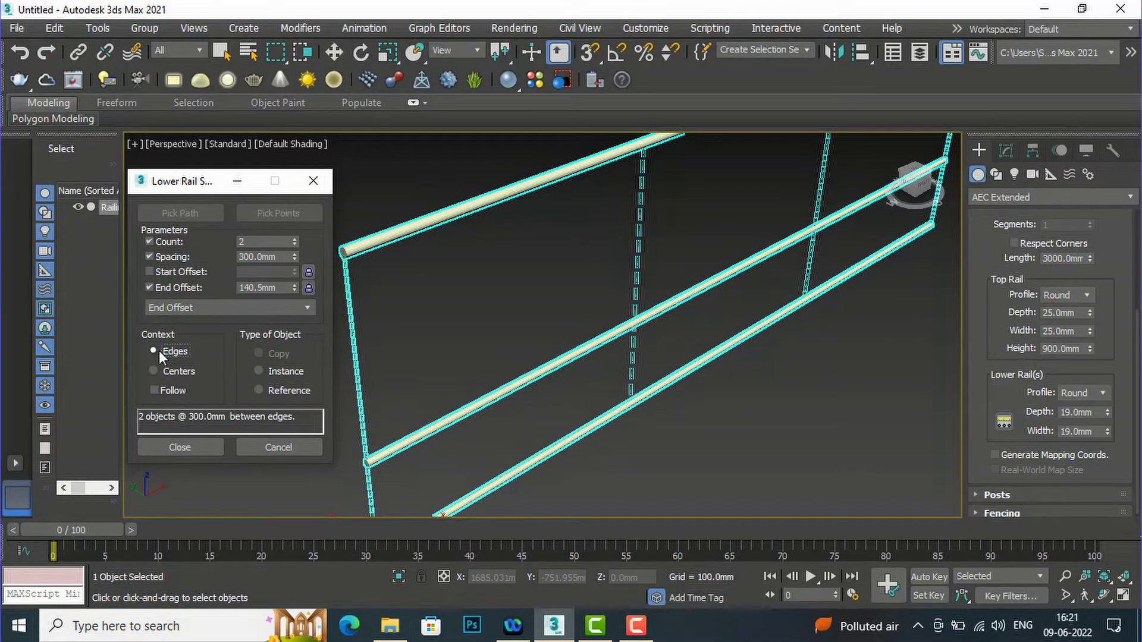
pyautogui.click(180, 374)
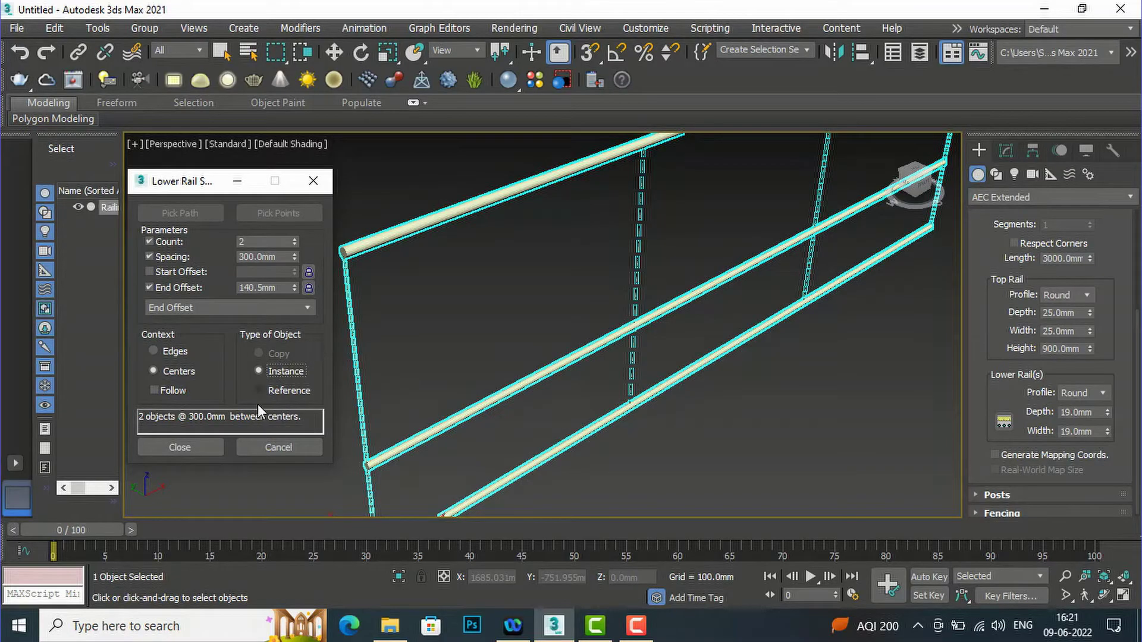
pyautogui.click(209, 451)
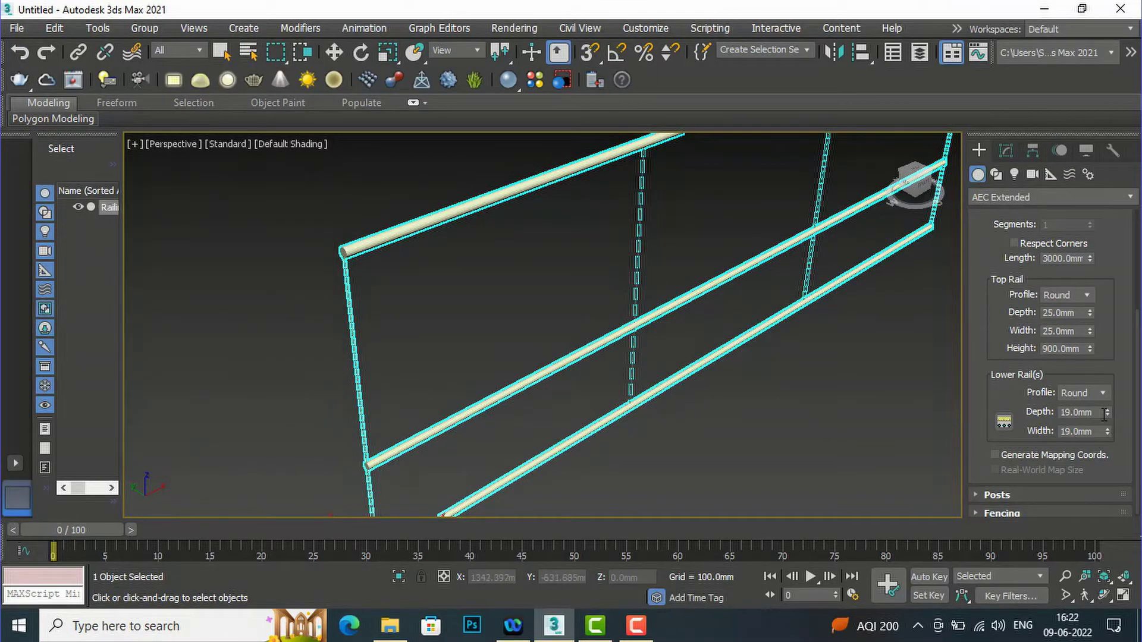
# - Expand the Posts rollout and set the post profile to Round
pyautogui.scroll(-1, 1102, 411)
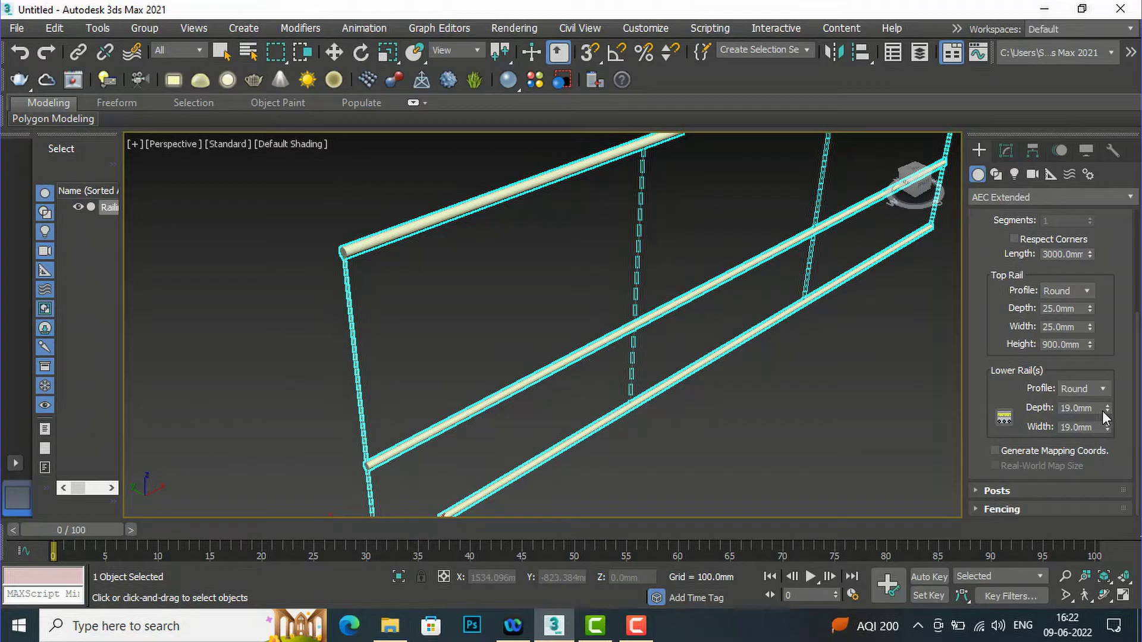
pyautogui.scroll(-5, 331, 355)
pyautogui.scroll(3, 400, 336)
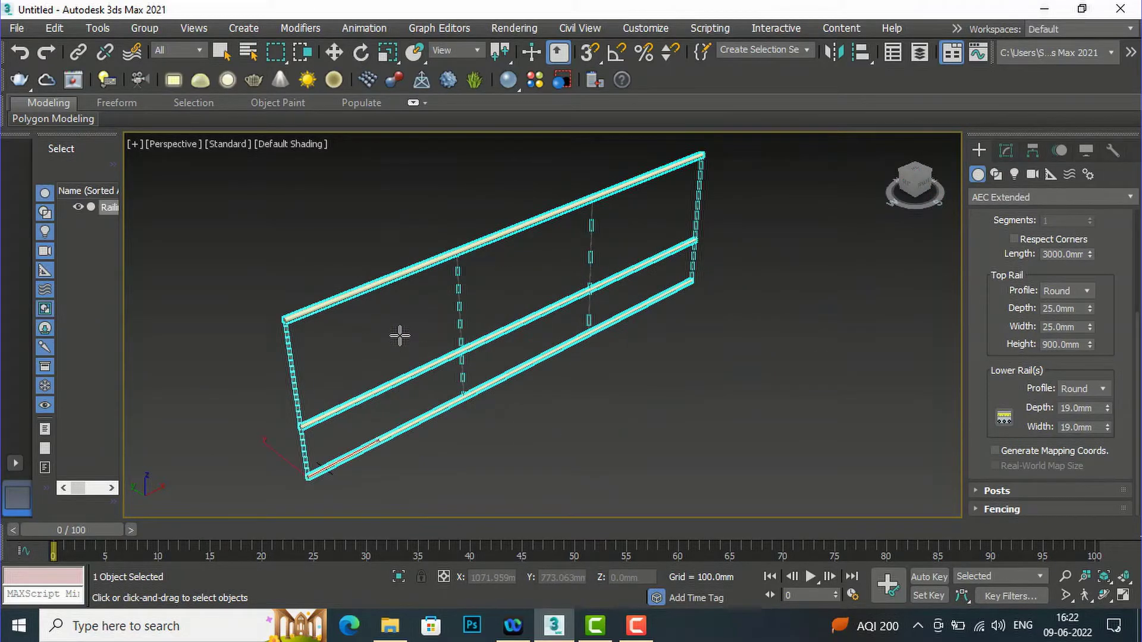
pyautogui.click(991, 491)
pyautogui.scroll(-3, 1050, 448)
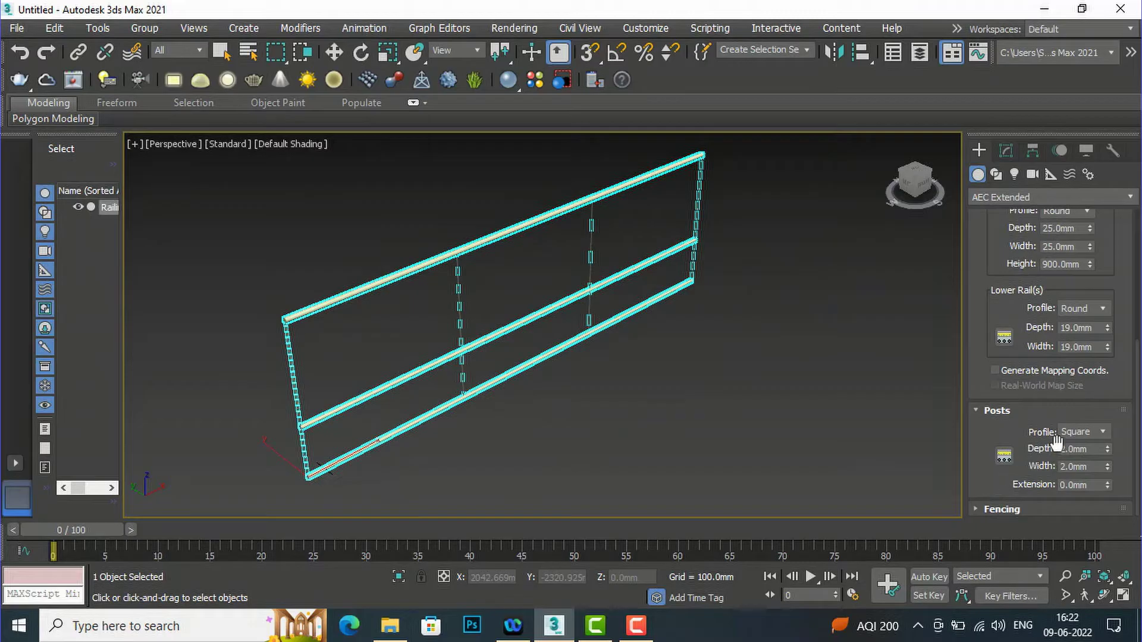
pyautogui.click(1084, 431)
pyautogui.click(1092, 458)
# - Make the posts 25 mm deep and 25 mm wide
pyautogui.doubleClick(1089, 448)
pyautogui.write('25')
pyautogui.press('Return')
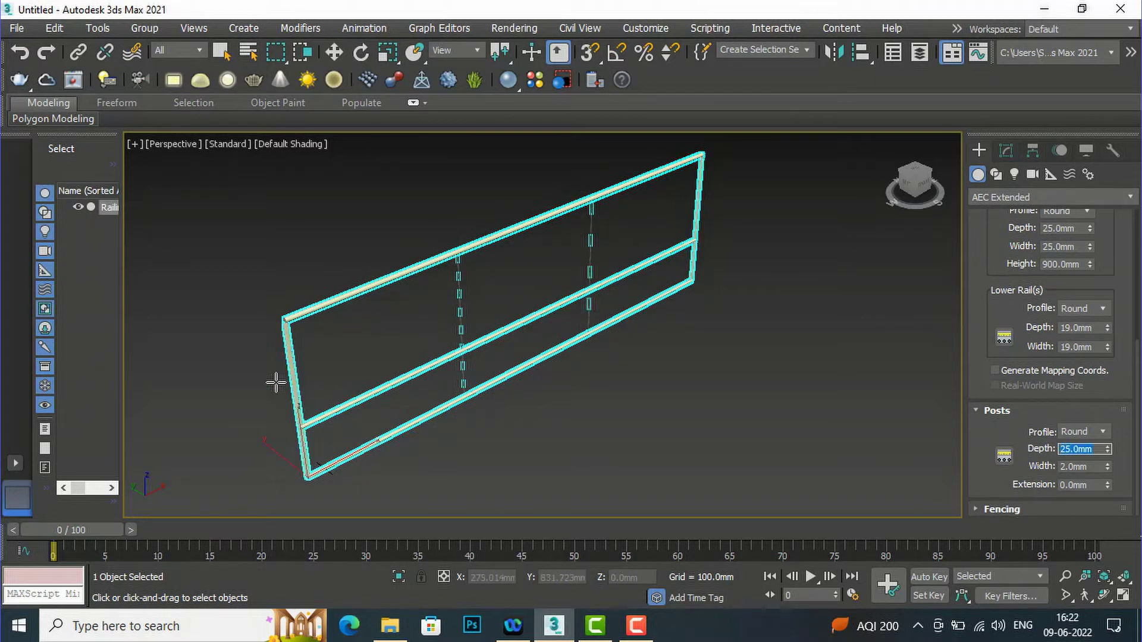
pyautogui.click(1071, 468)
pyautogui.write('2')
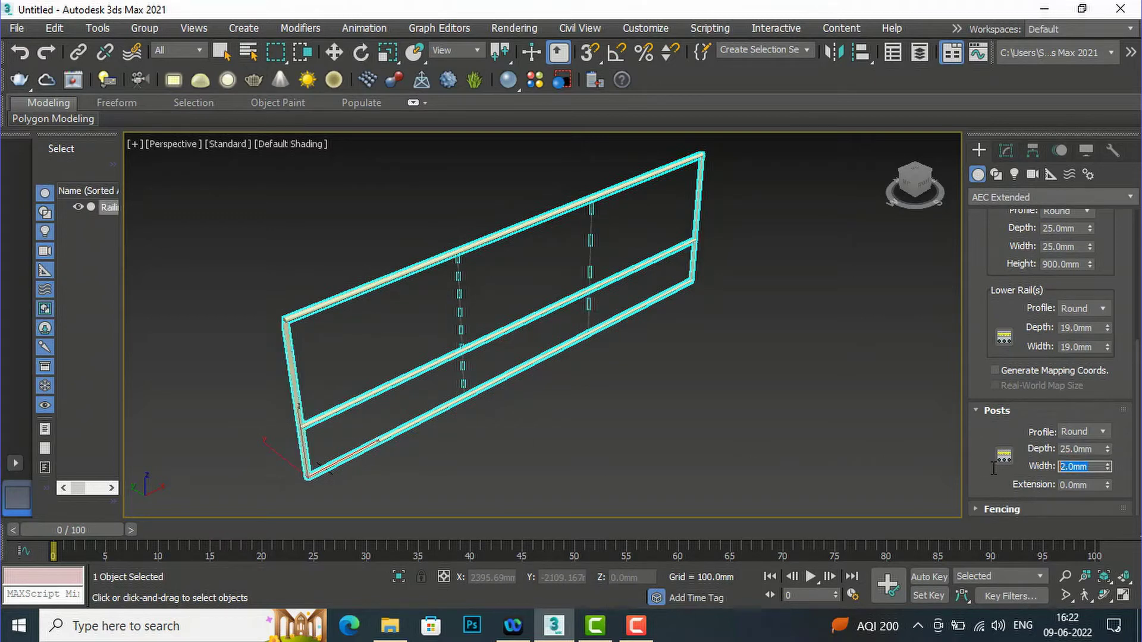
pyautogui.write('5')
pyautogui.press('Return')
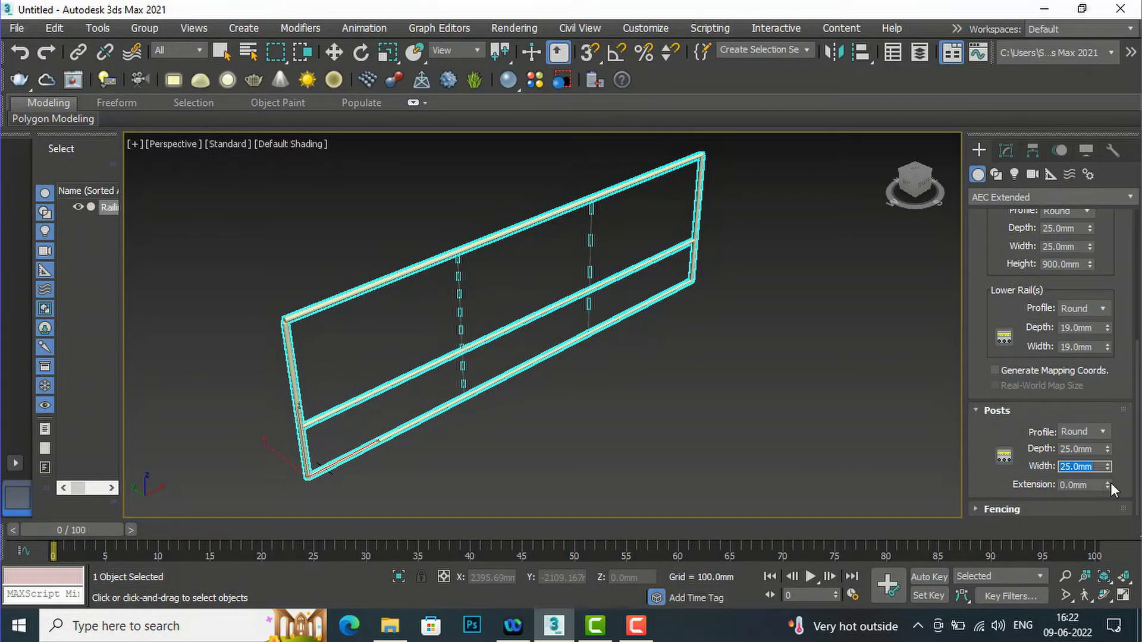
# - Set the post extension to 50 mm, then back to 0 mm
pyautogui.moveTo(1108, 486); pyautogui.dragTo(1080, 484)
pyautogui.write('50')
pyautogui.press('Return')
pyautogui.scroll(5, 281, 321)
pyautogui.scroll(-5, 285, 363)
pyautogui.scroll(3, 702, 181)
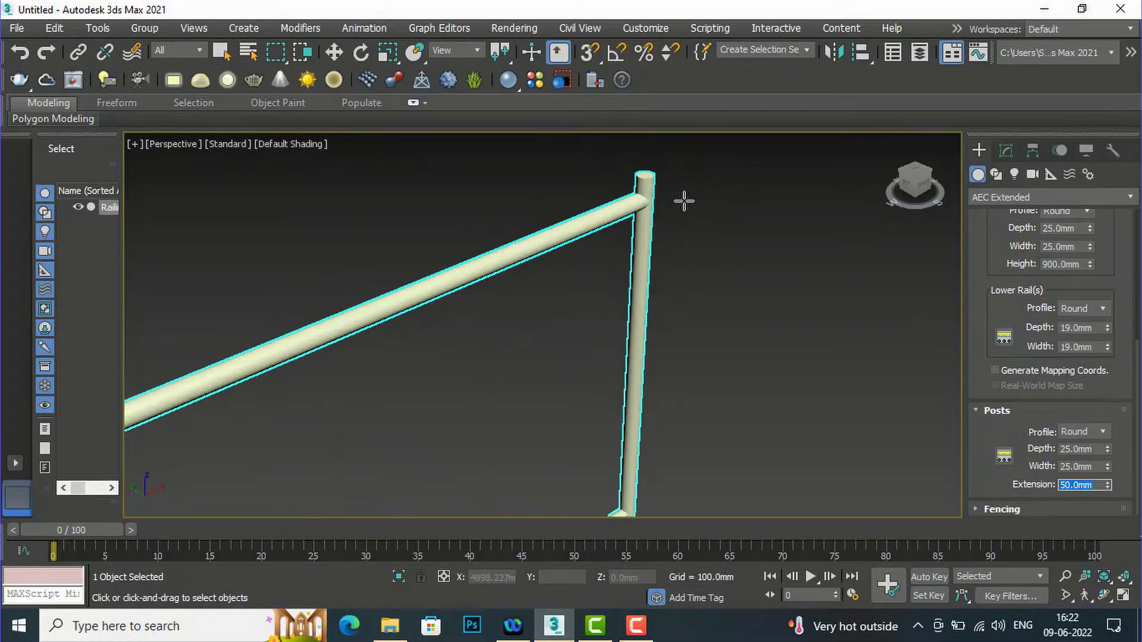
pyautogui.scroll(-2, 840, 287)
pyautogui.scroll(-2, 839, 287)
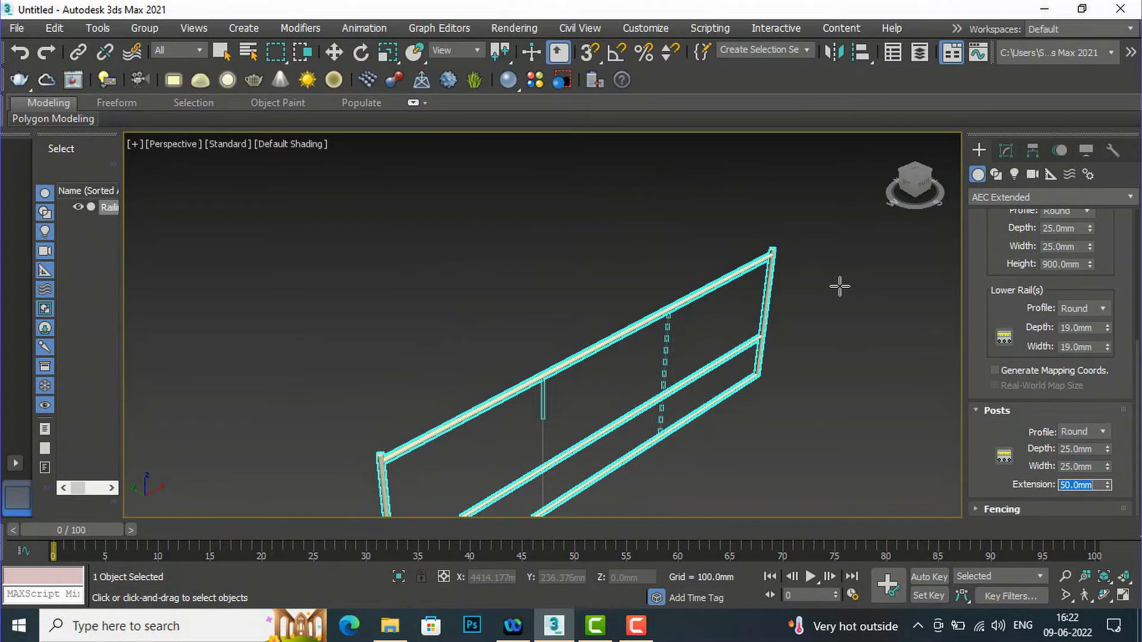
pyautogui.scroll(-3, 792, 247)
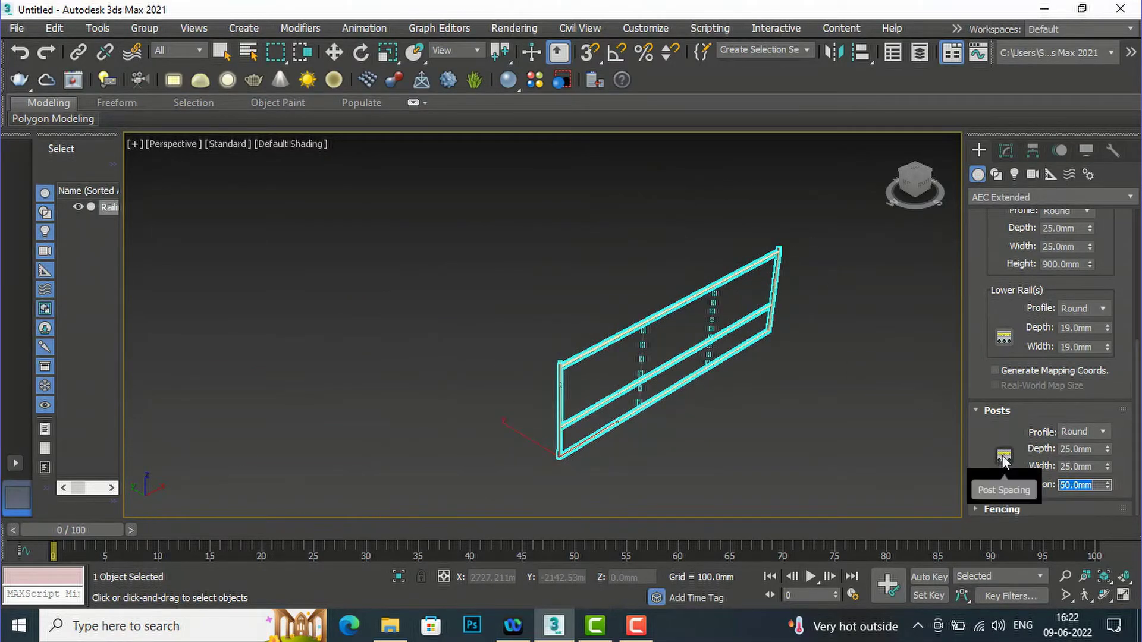
pyautogui.click(1096, 484)
pyautogui.press('Home')
pyautogui.press('Delete')
pyautogui.press('Return')
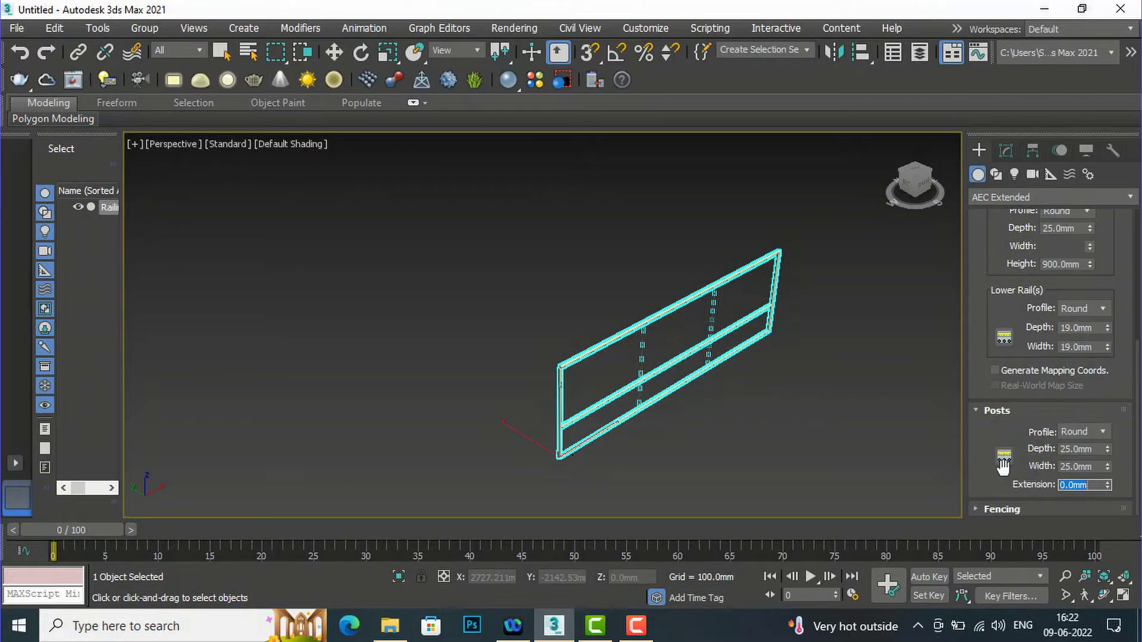
pyautogui.scroll(5, 533, 354)
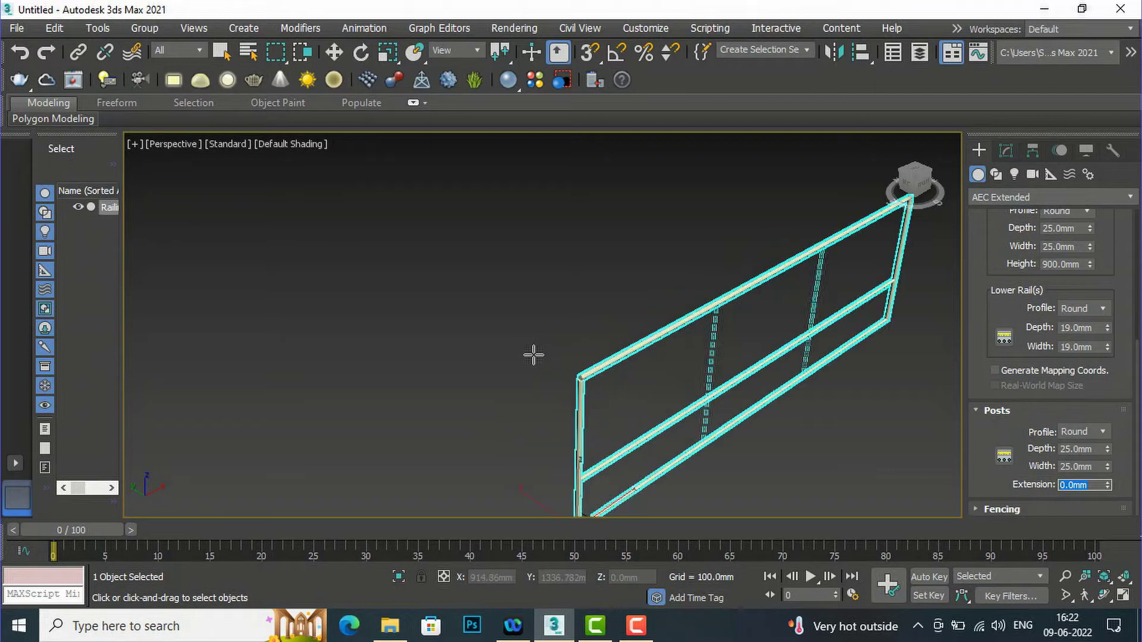
pyautogui.scroll(-5, 418, 289)
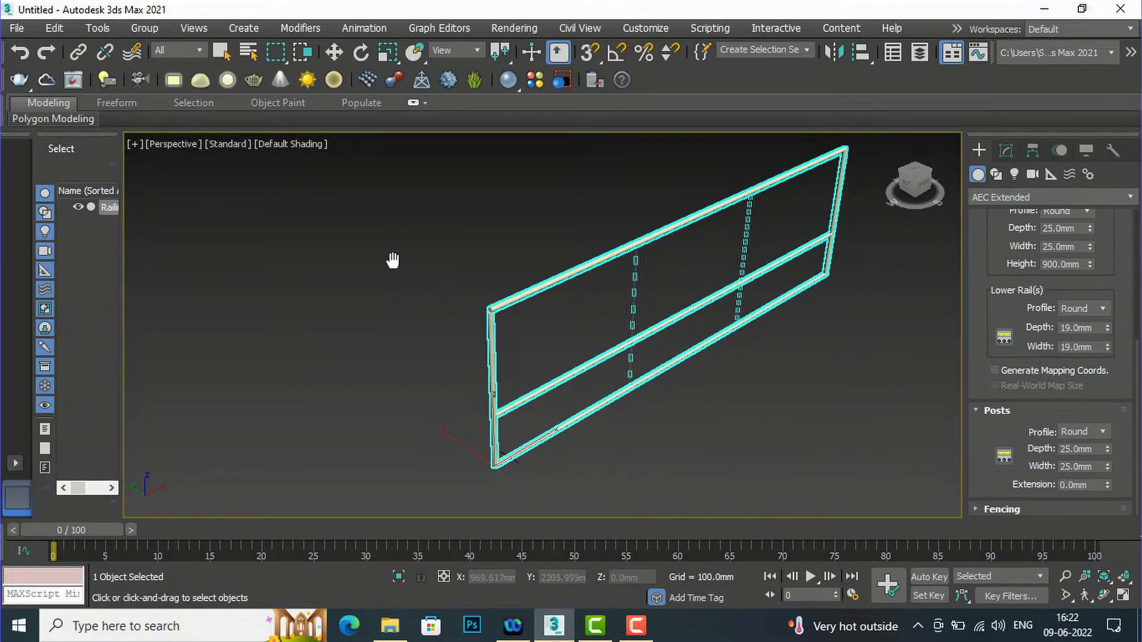
# - Raise the post count to 3, spaced 1499 mm apart, as instances
pyautogui.click(1005, 462)
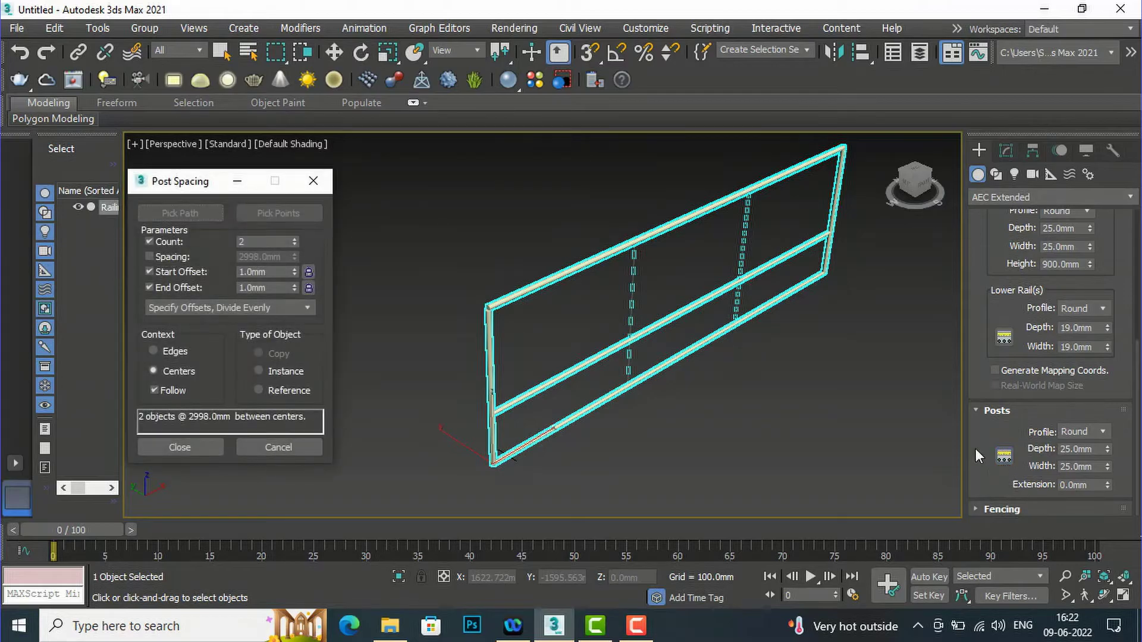
pyautogui.click(294, 239)
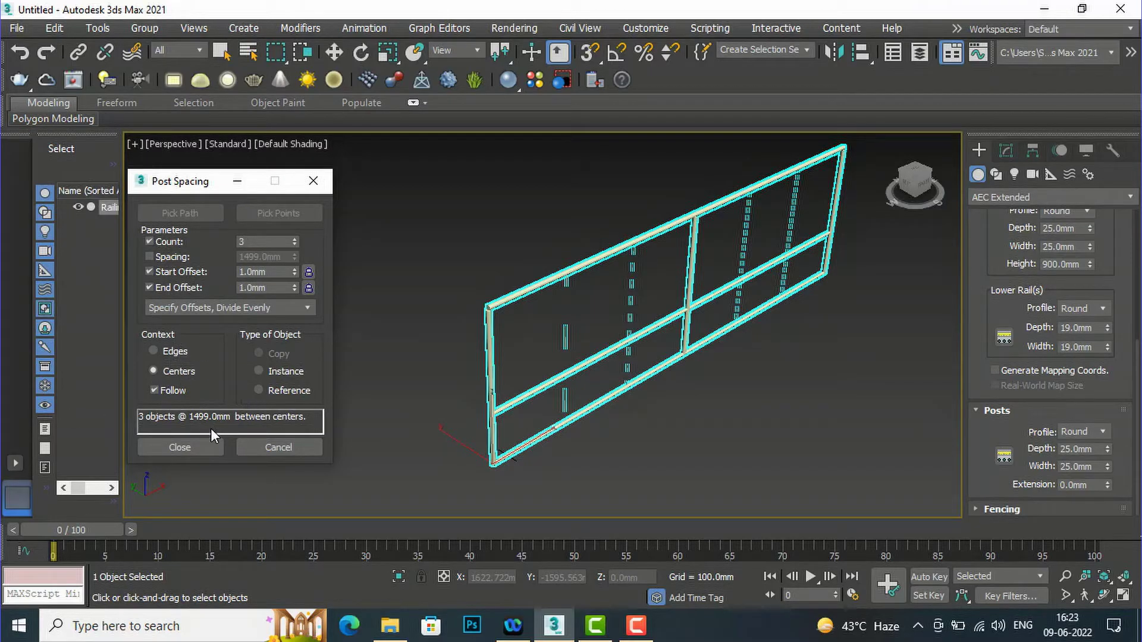
pyautogui.click(285, 371)
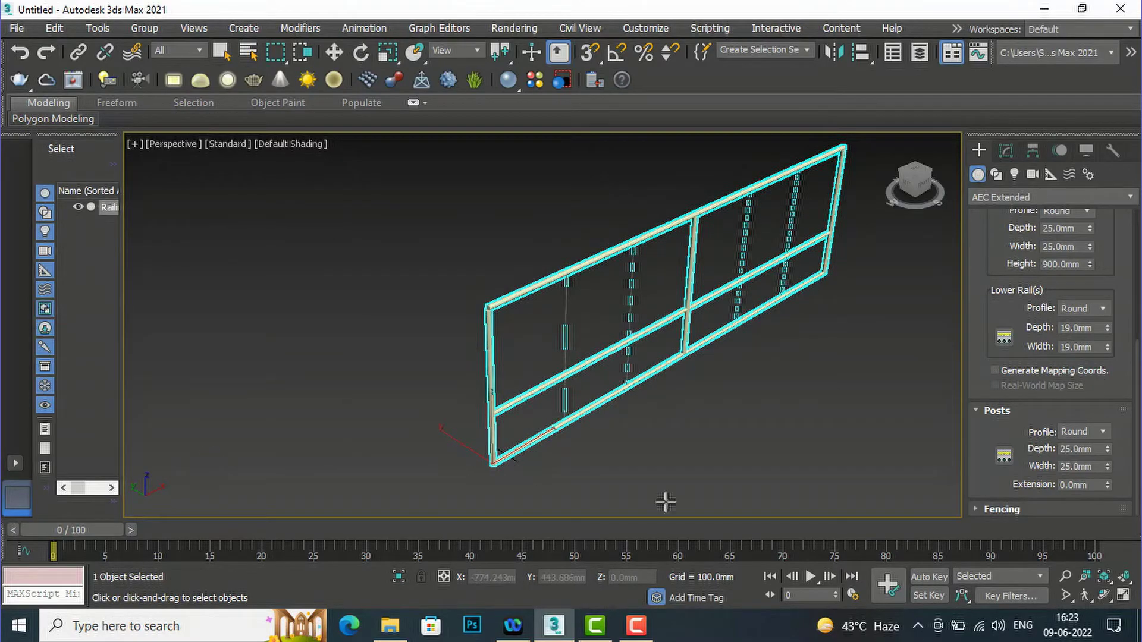
# - Change the railing's fencing type to Solid Fill, giving a 0.25 mm thick panel
pyautogui.click(980, 508)
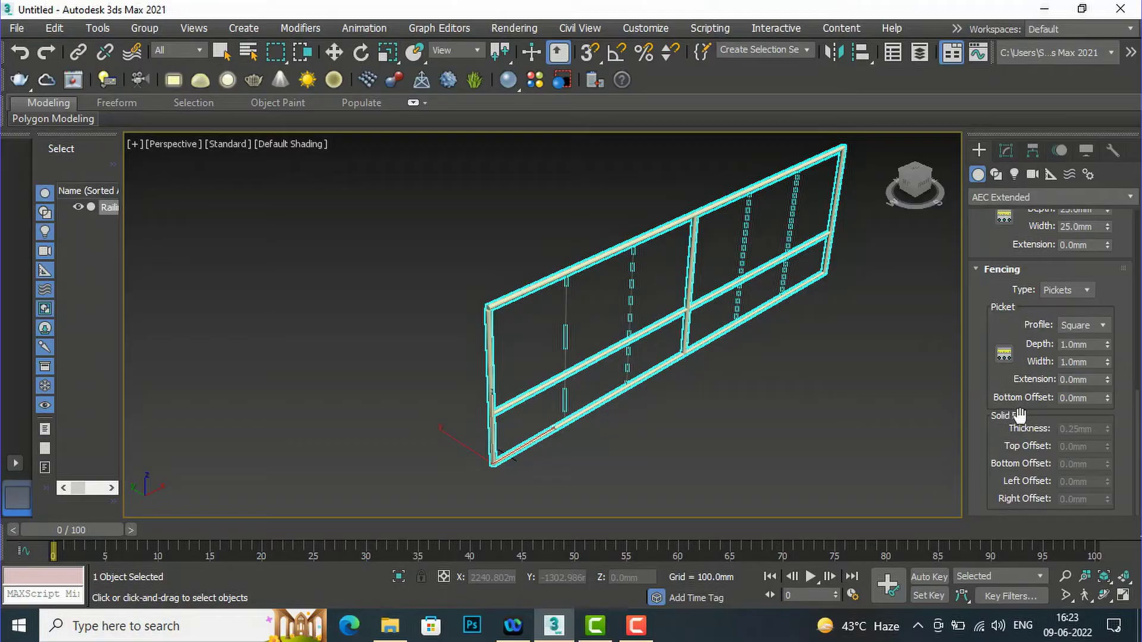
pyautogui.scroll(2, 1127, 426)
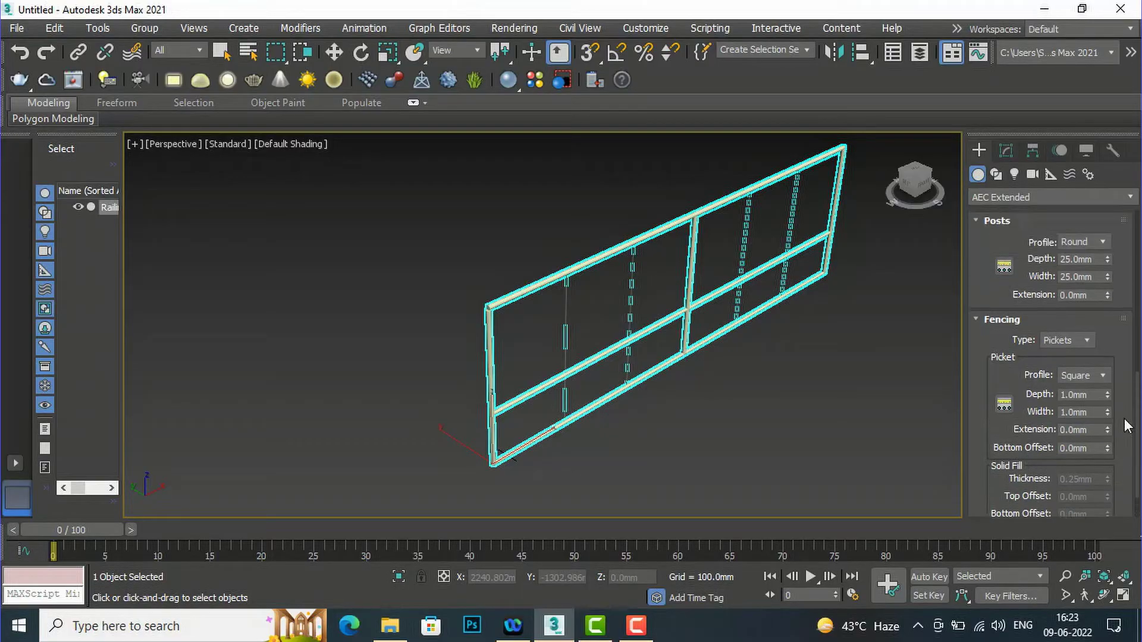
pyautogui.click(1065, 342)
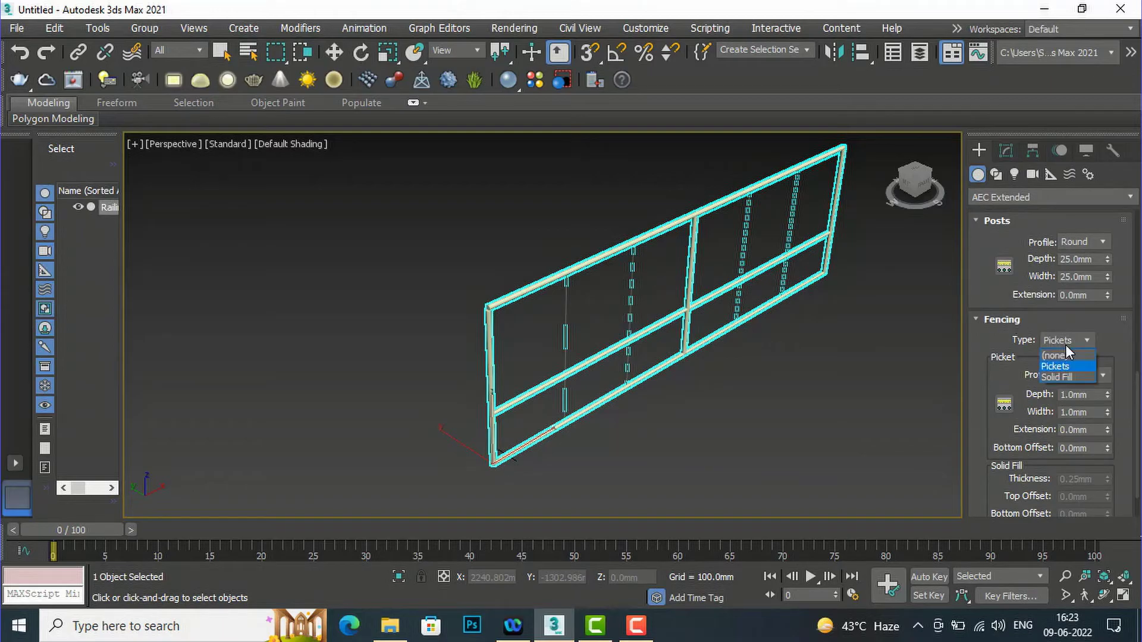
pyautogui.click(1061, 376)
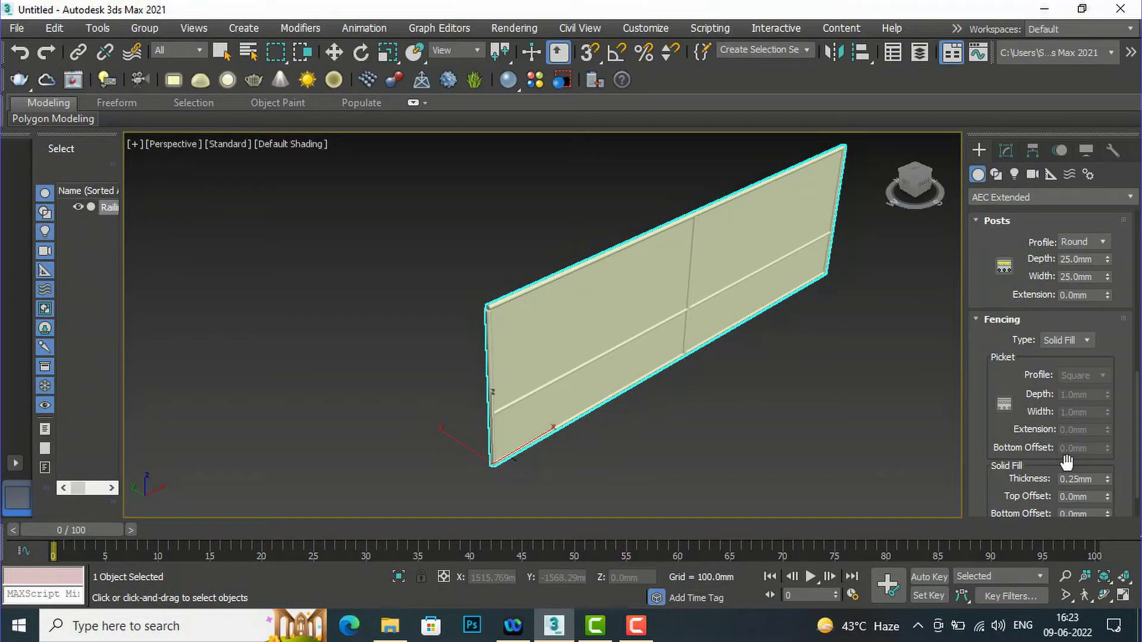
pyautogui.scroll(-3, 1066, 459)
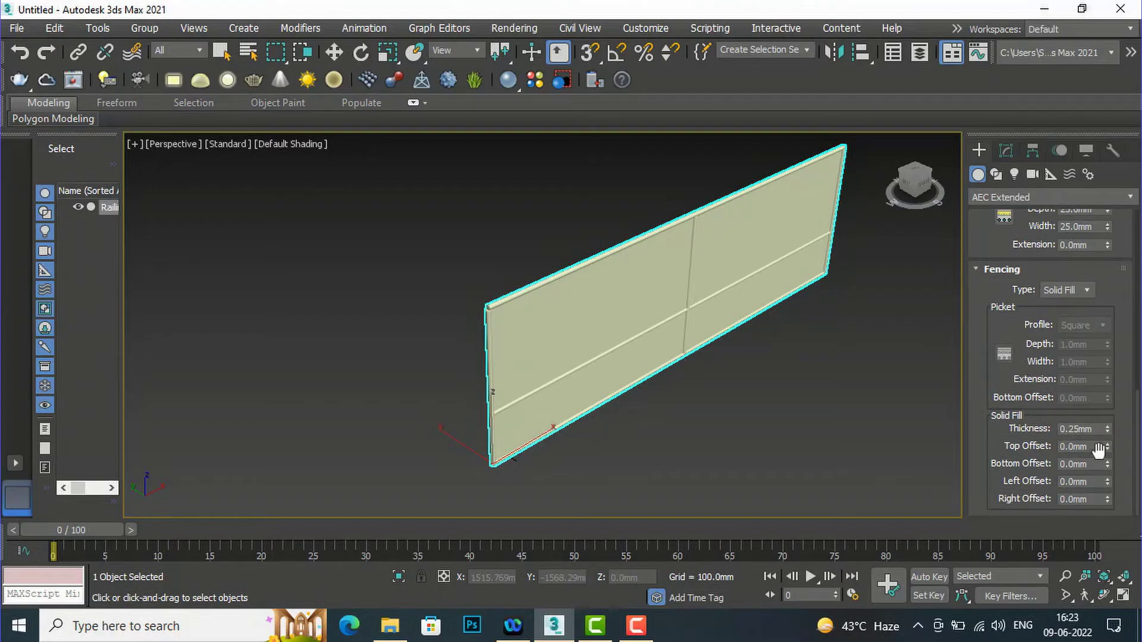
# - Set the solid fill top offset to 100mm and bottom offset to 150mm
pyautogui.moveTo(1109, 444); pyautogui.dragTo(1117, 332)
pyautogui.write('5')
pyautogui.write('00')
pyautogui.press('Return')
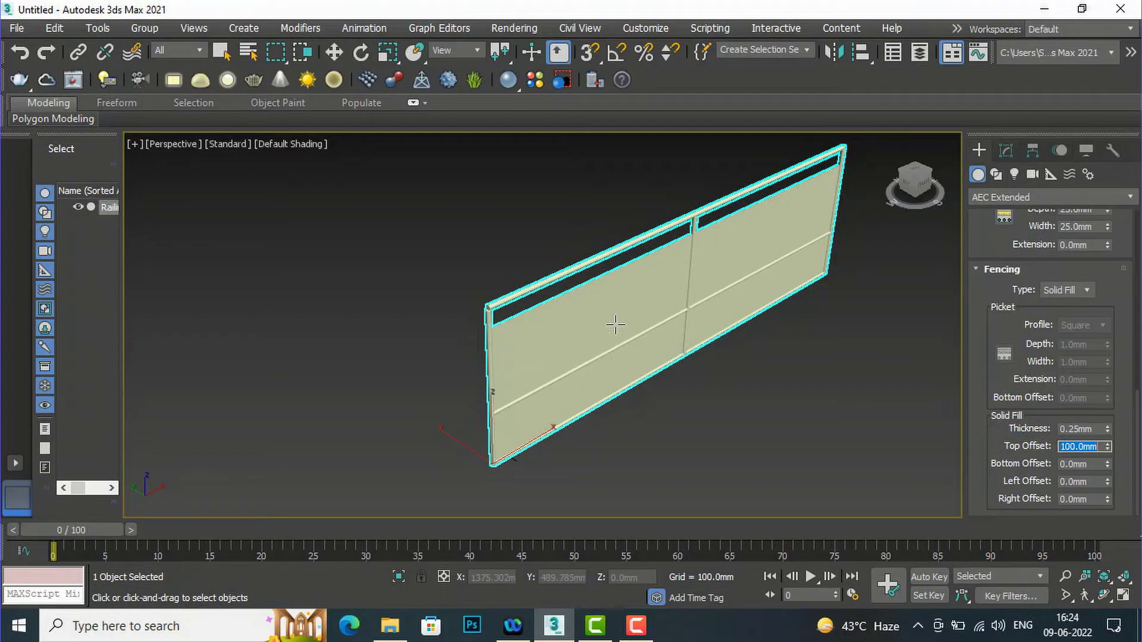
pyautogui.doubleClick(1093, 464)
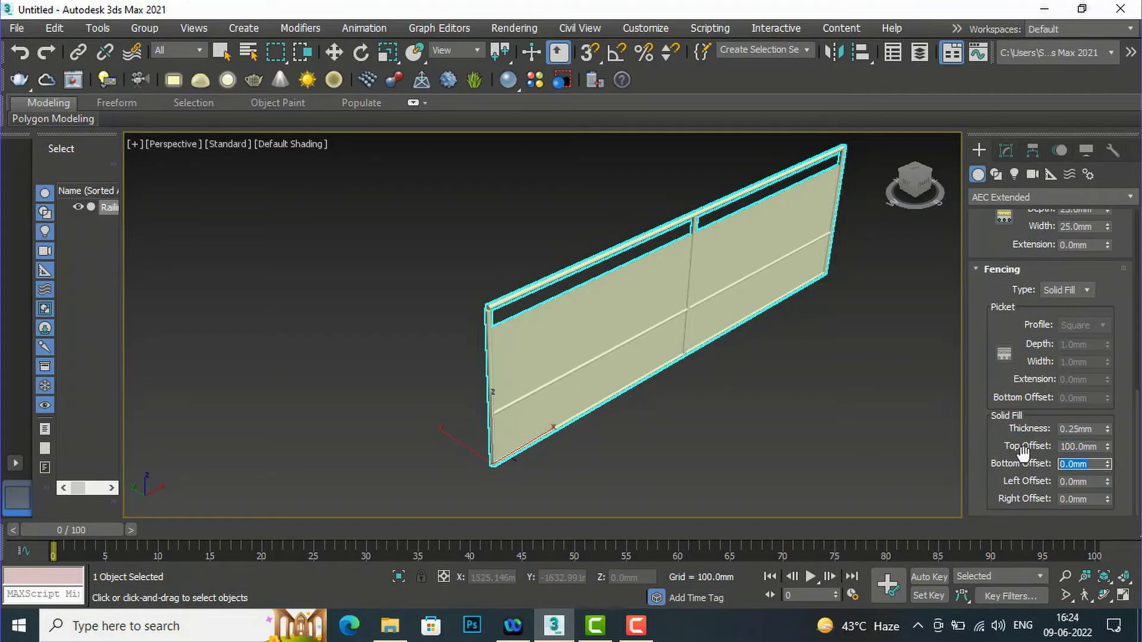
pyautogui.write('150')
pyautogui.press('Return')
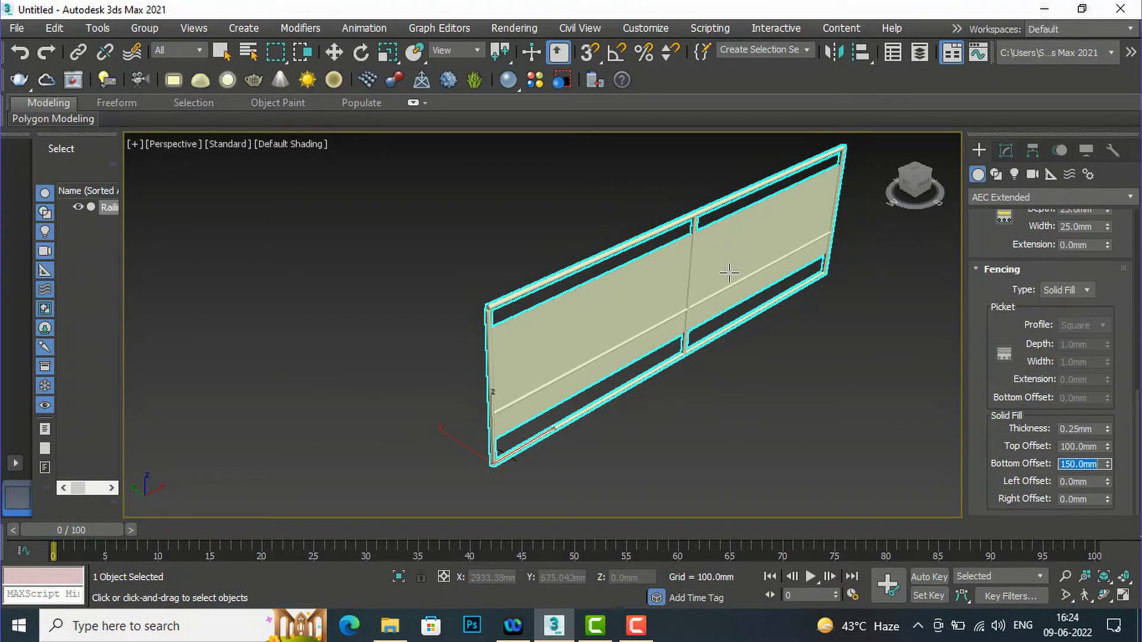
# - Set the solid fill left and right offsets to 1' (304.8mm)
pyautogui.doubleClick(1093, 481)
pyautogui.write('1')
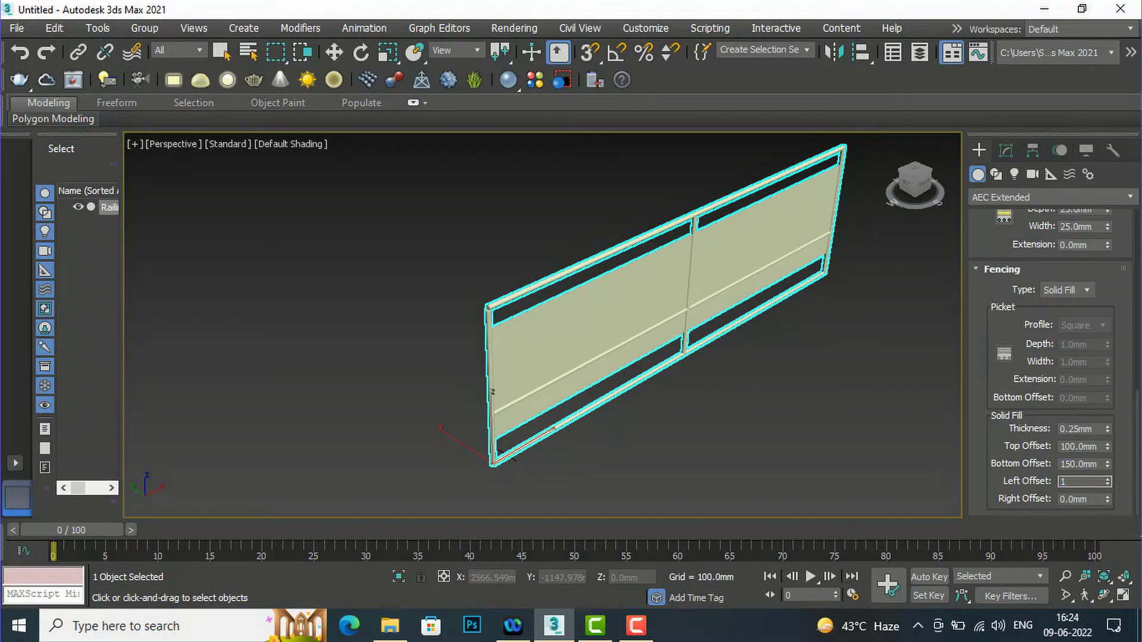
pyautogui.write("'")
pyautogui.press('Return')
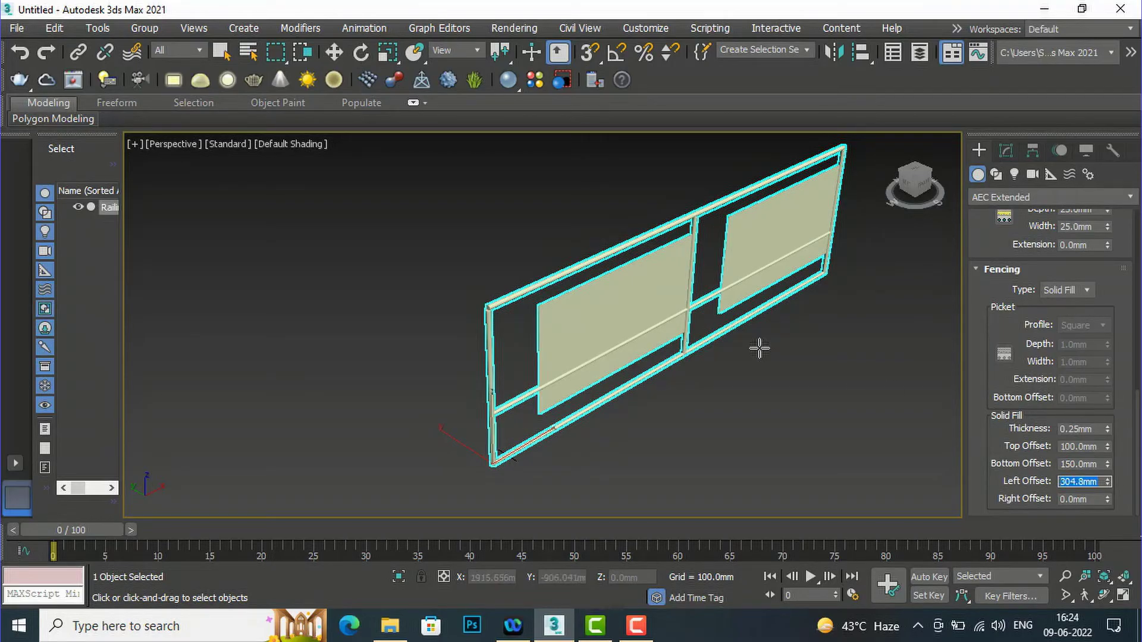
pyautogui.press('Tab')
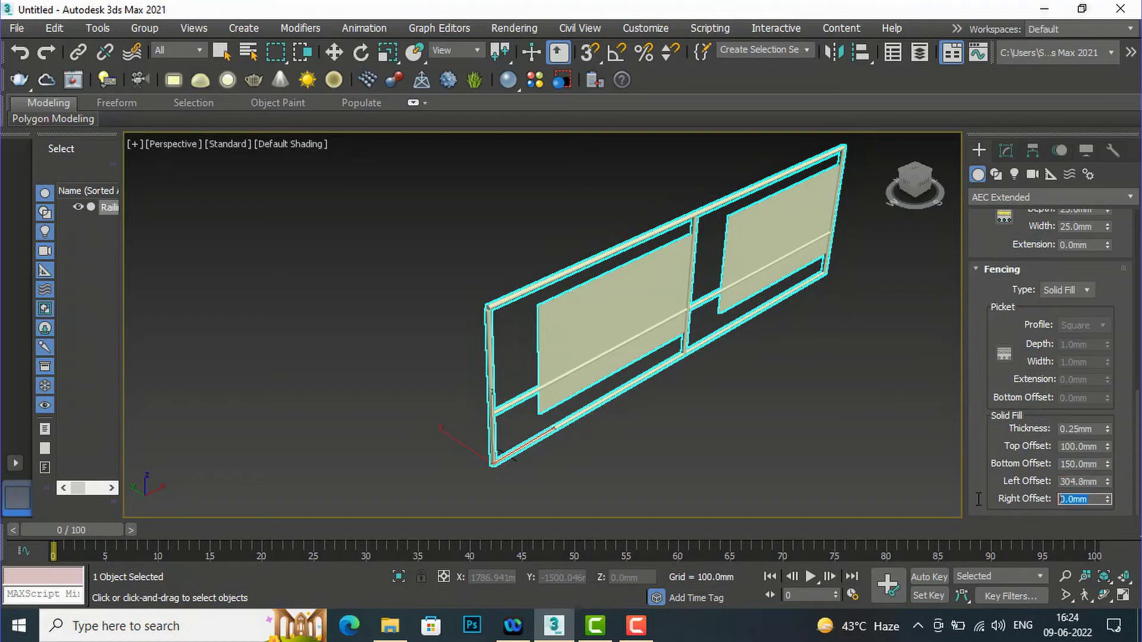
pyautogui.write("1'")
pyautogui.press('Return')
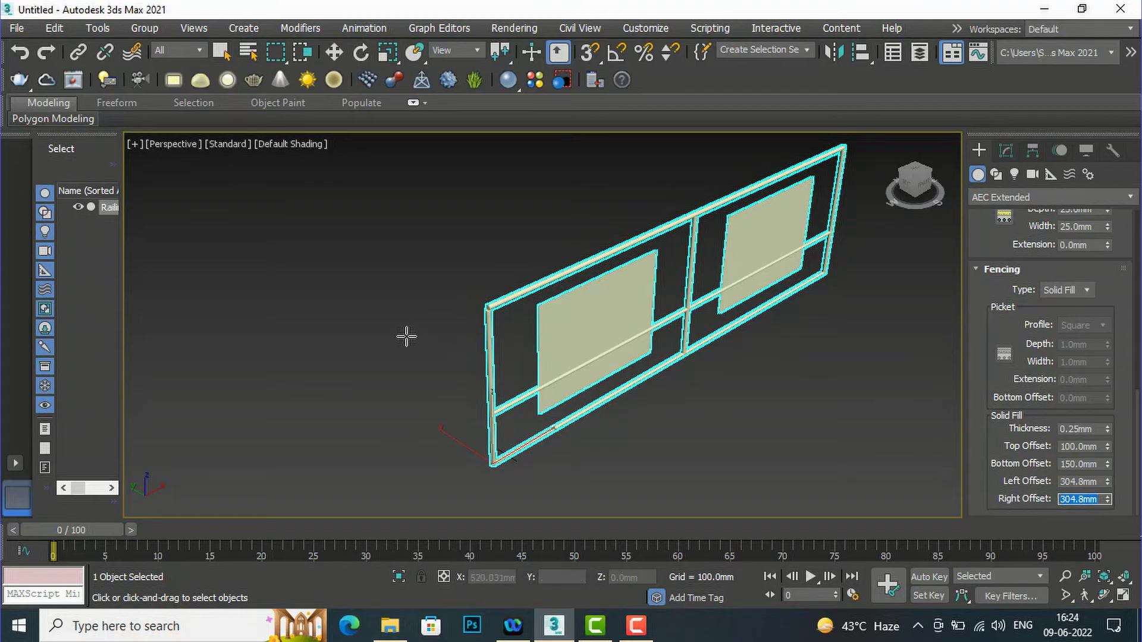
pyautogui.scroll(-2, 399, 334)
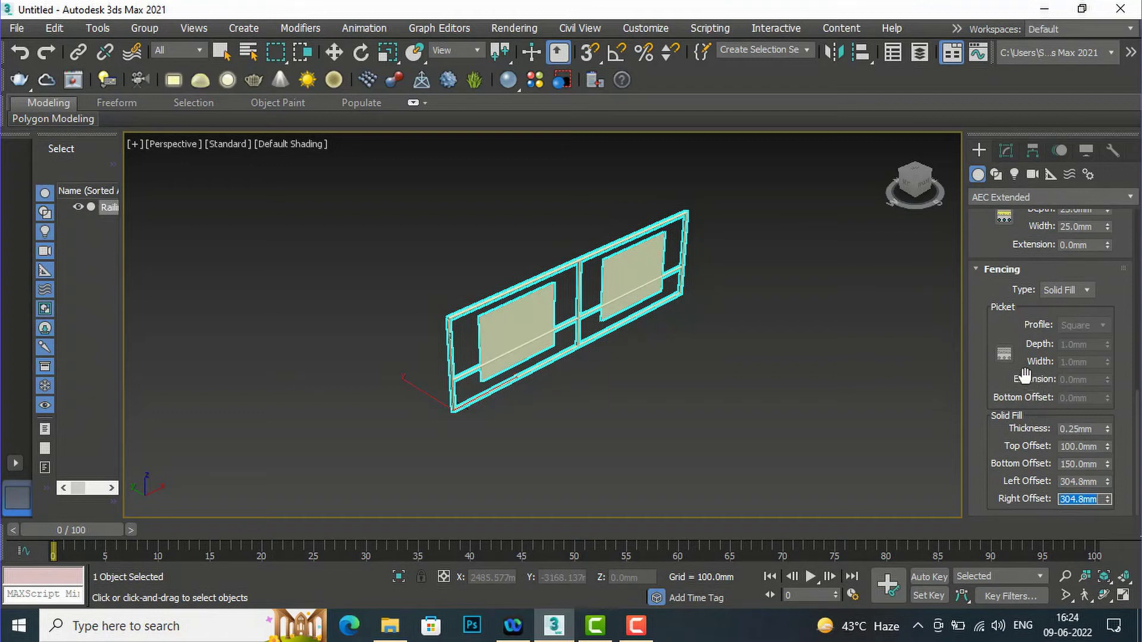
pyautogui.scroll(2, 1025, 374)
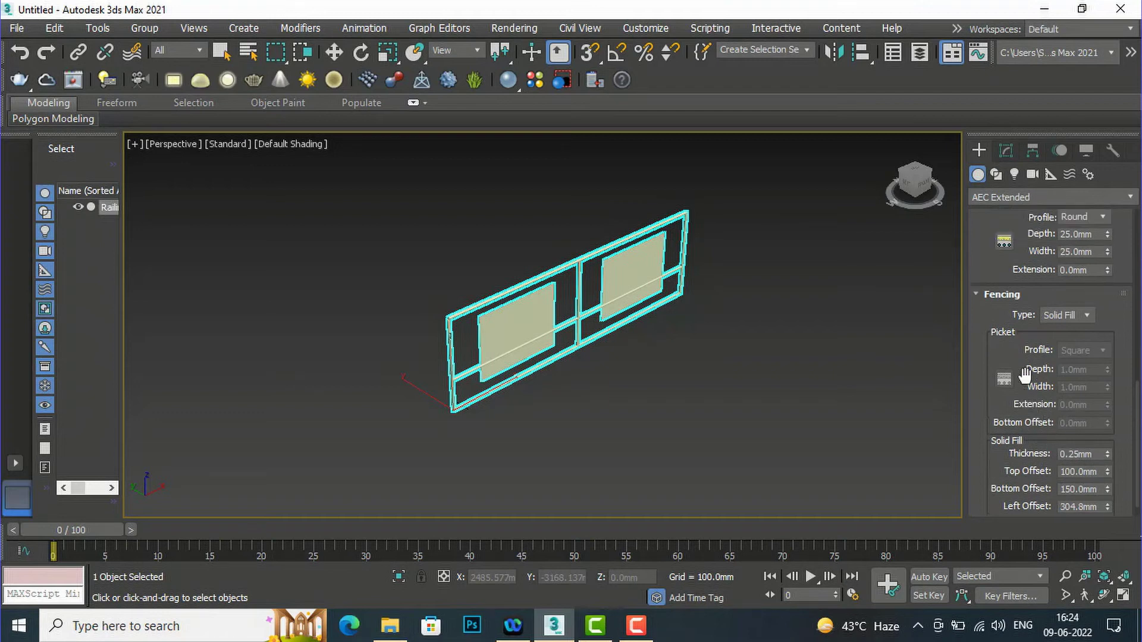
pyautogui.click(1057, 316)
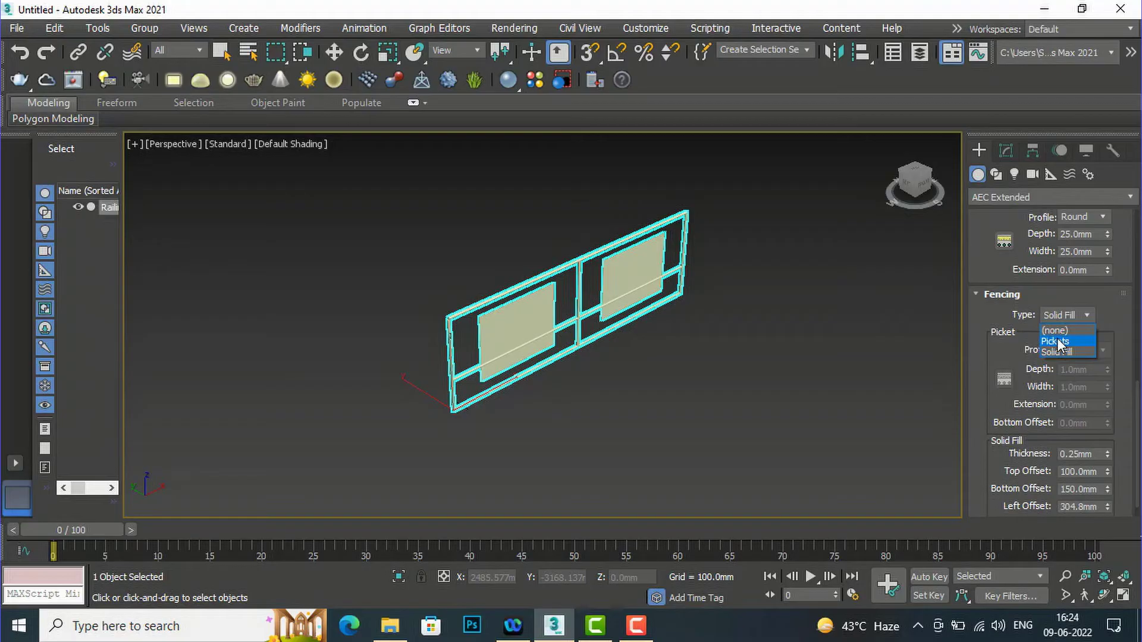
pyautogui.click(1056, 341)
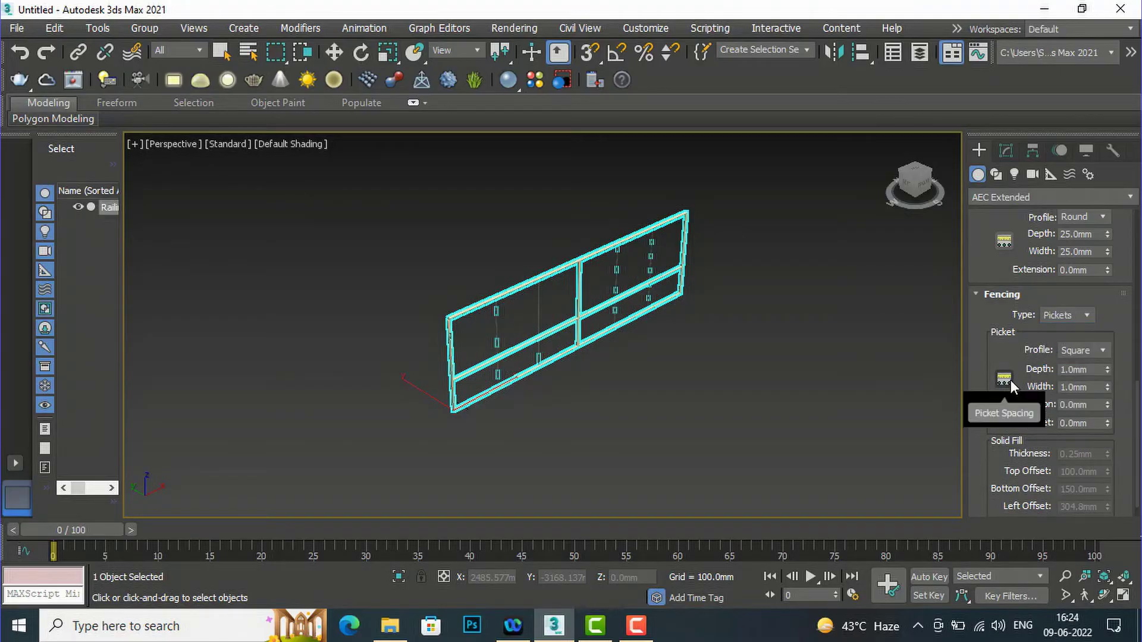
pyautogui.click(1065, 314)
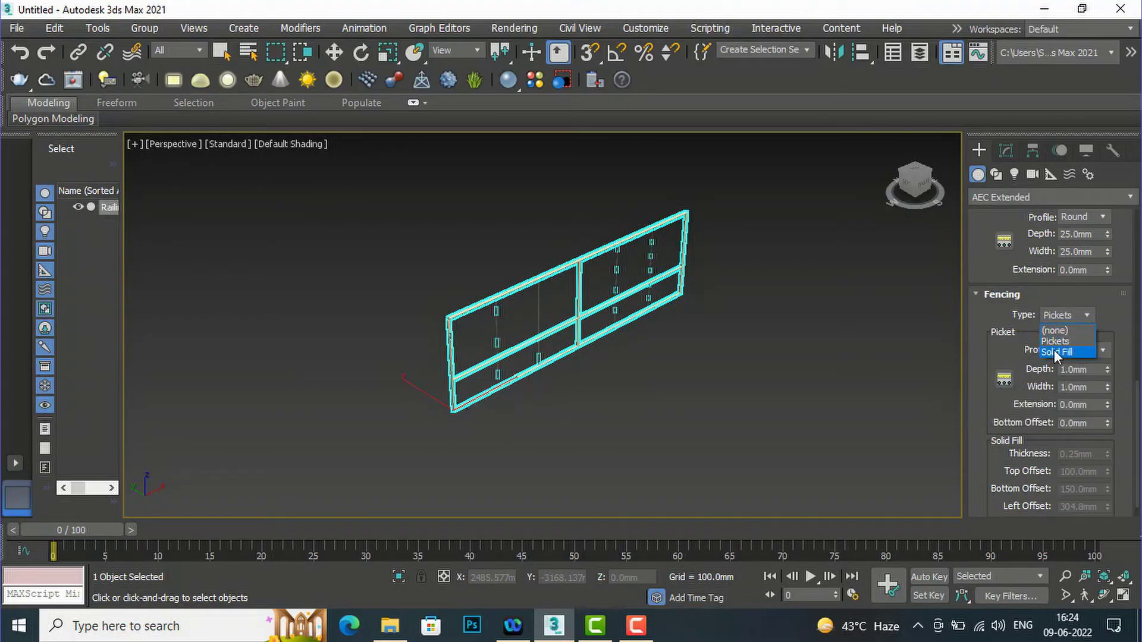
pyautogui.click(1054, 351)
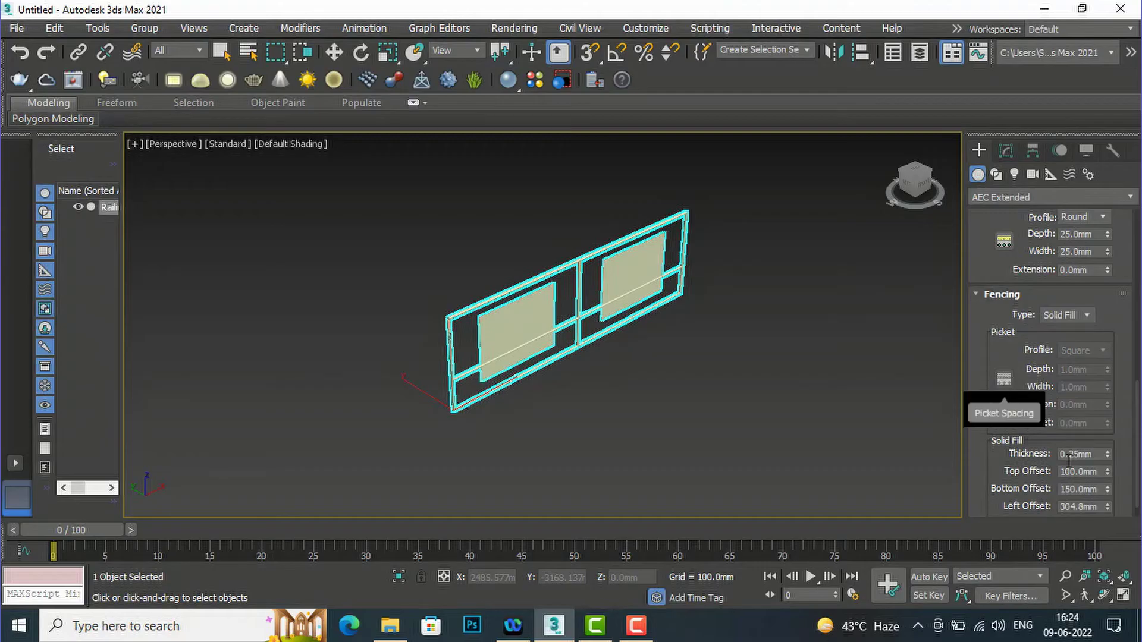
pyautogui.scroll(2, 1069, 452)
pyautogui.scroll(4, 1021, 353)
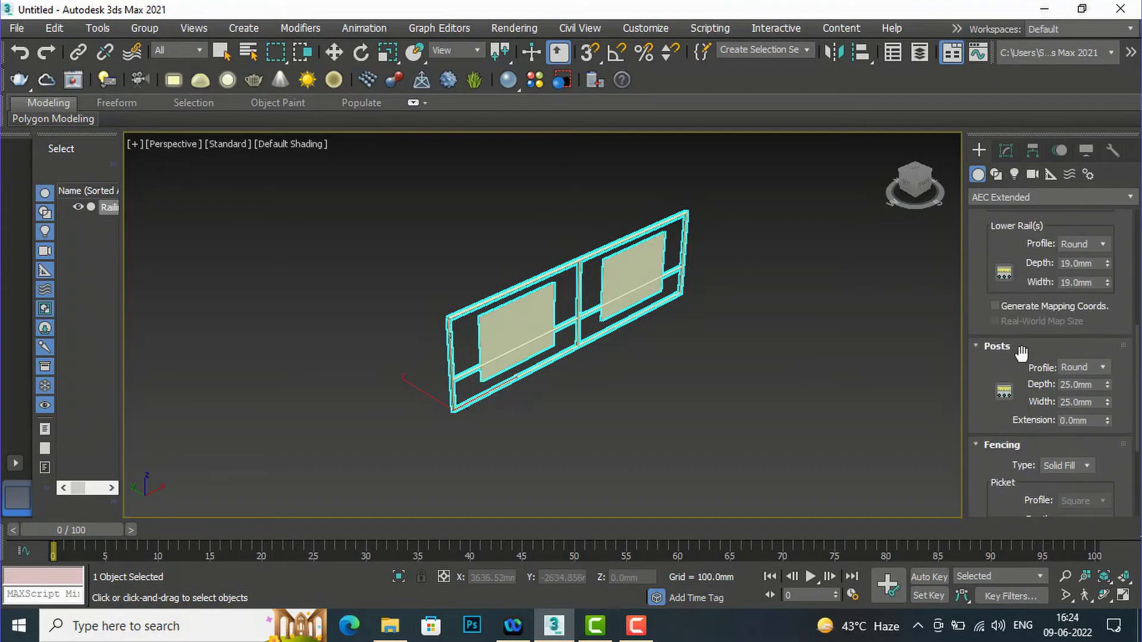
pyautogui.scroll(2, 1022, 353)
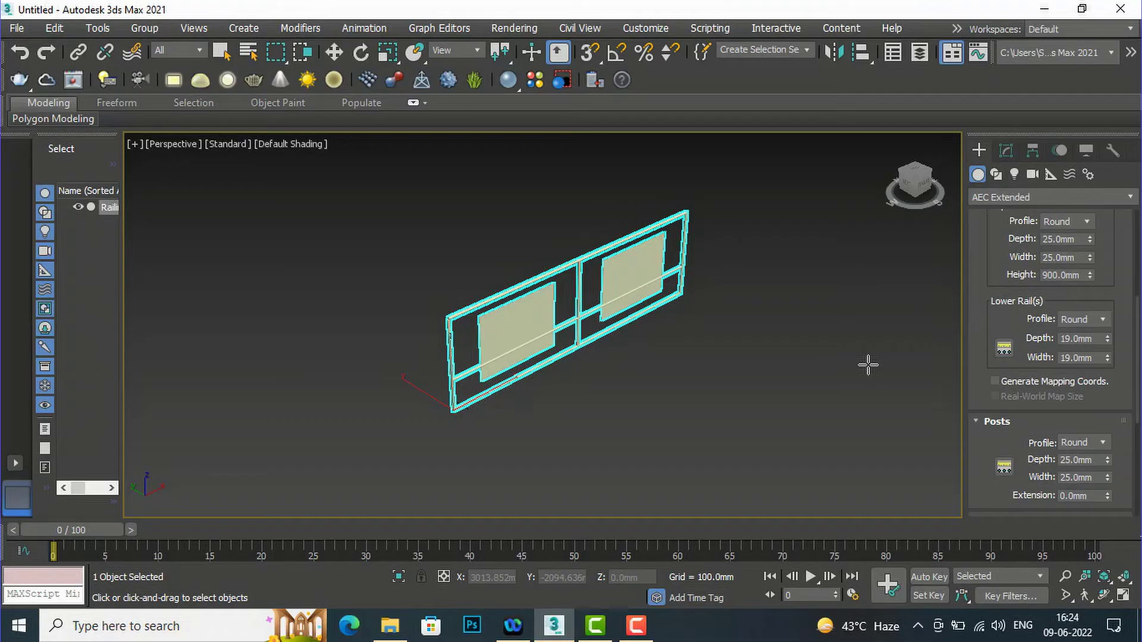
pyautogui.scroll(6, 1083, 258)
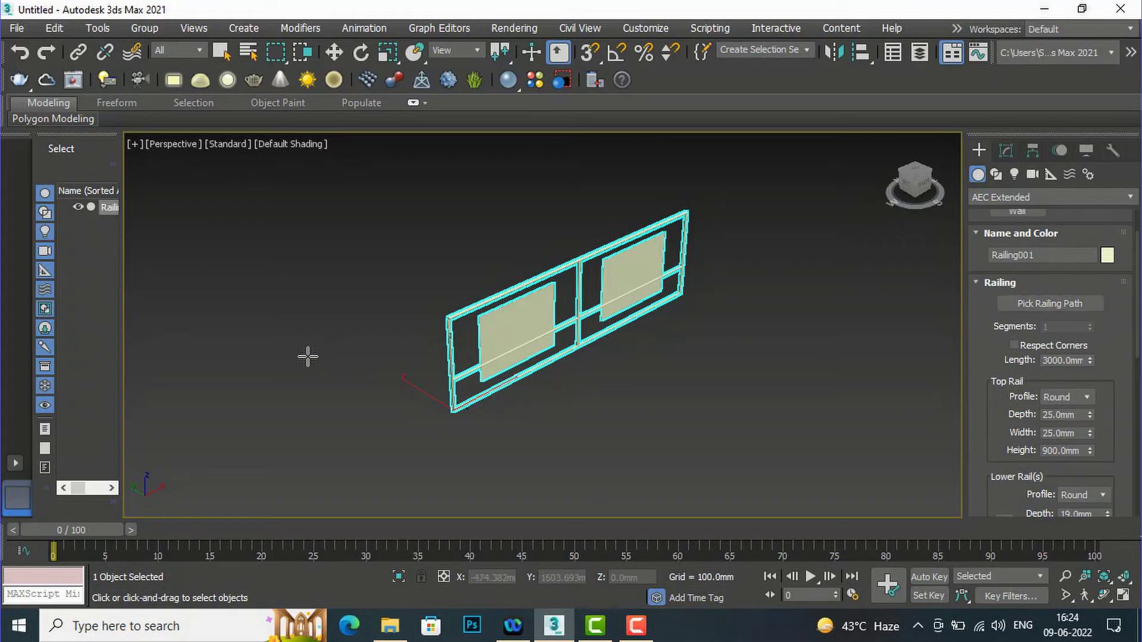
# - Start a Line spline with Smooth initial type and Bezier drag type
pyautogui.click(996, 174)
pyautogui.press('w')
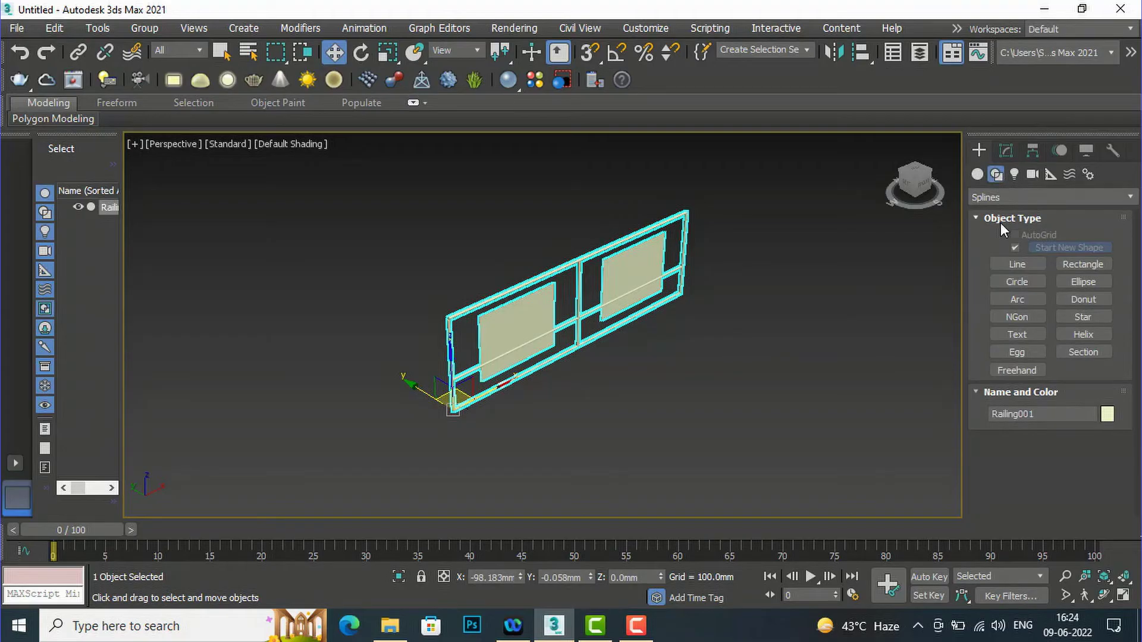
pyautogui.click(1014, 264)
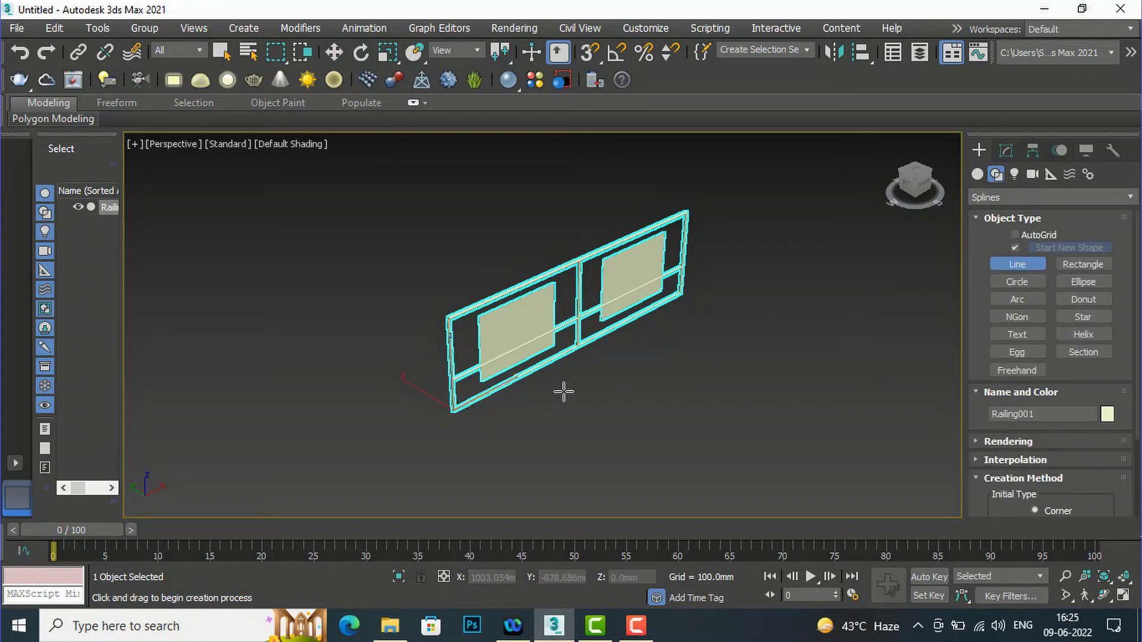
pyautogui.scroll(-2, 444, 316)
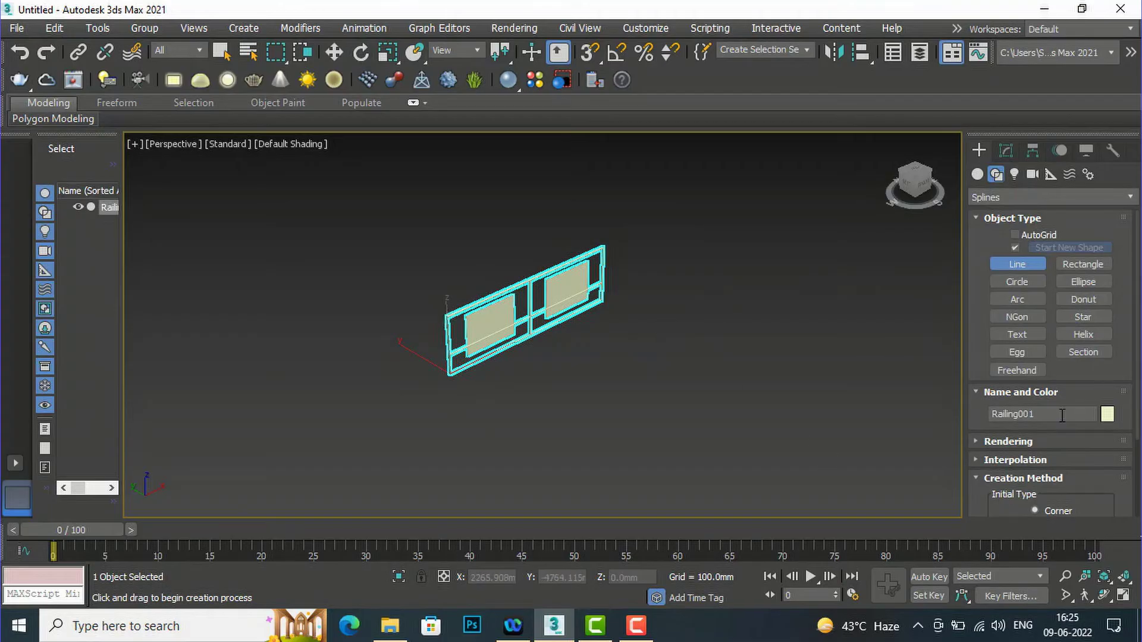
pyautogui.scroll(-2, 1100, 498)
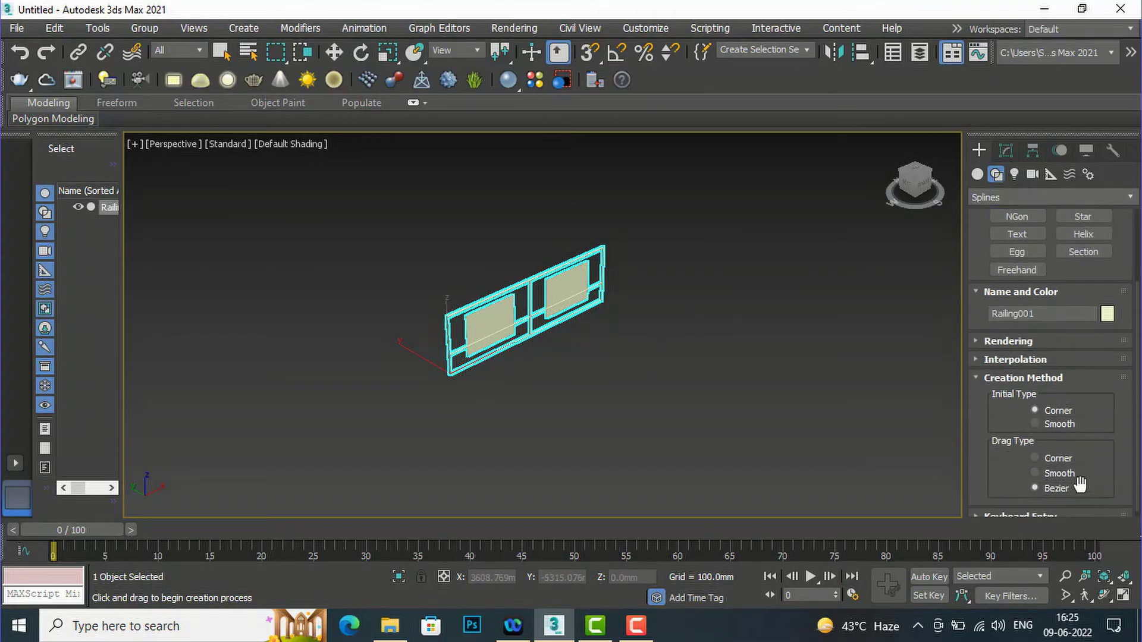
pyautogui.click(1037, 424)
# - Place the spline's first smooth vertices, arcing right and looping back to the left
pyautogui.click(544, 413)
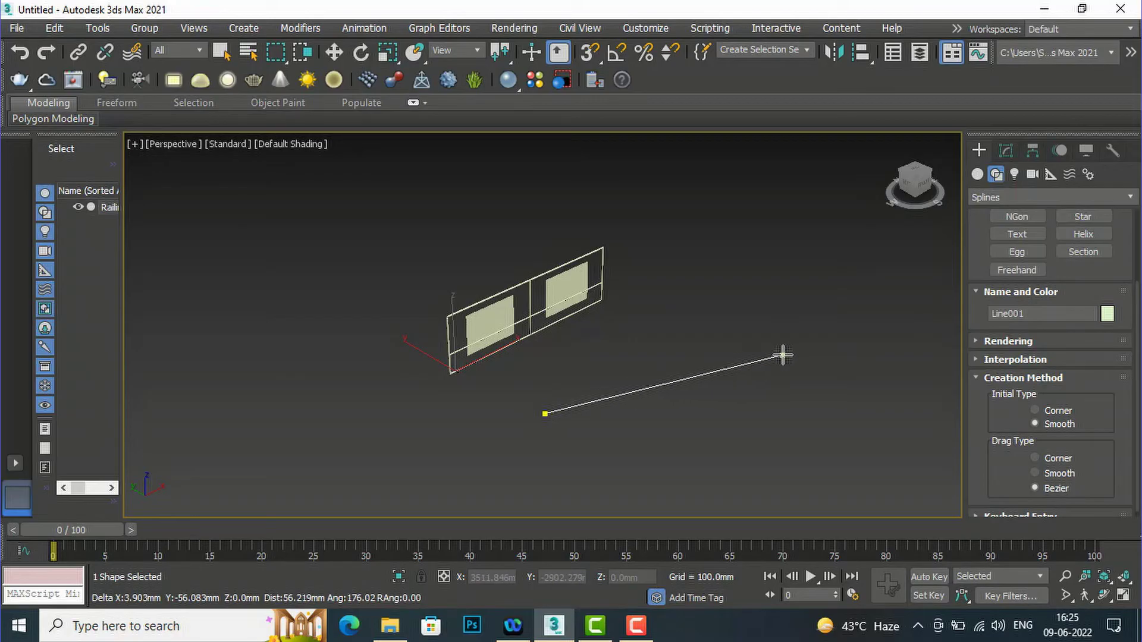
pyautogui.moveTo(782, 356); pyautogui.dragTo(795, 366)
pyautogui.rightClick(795, 367)
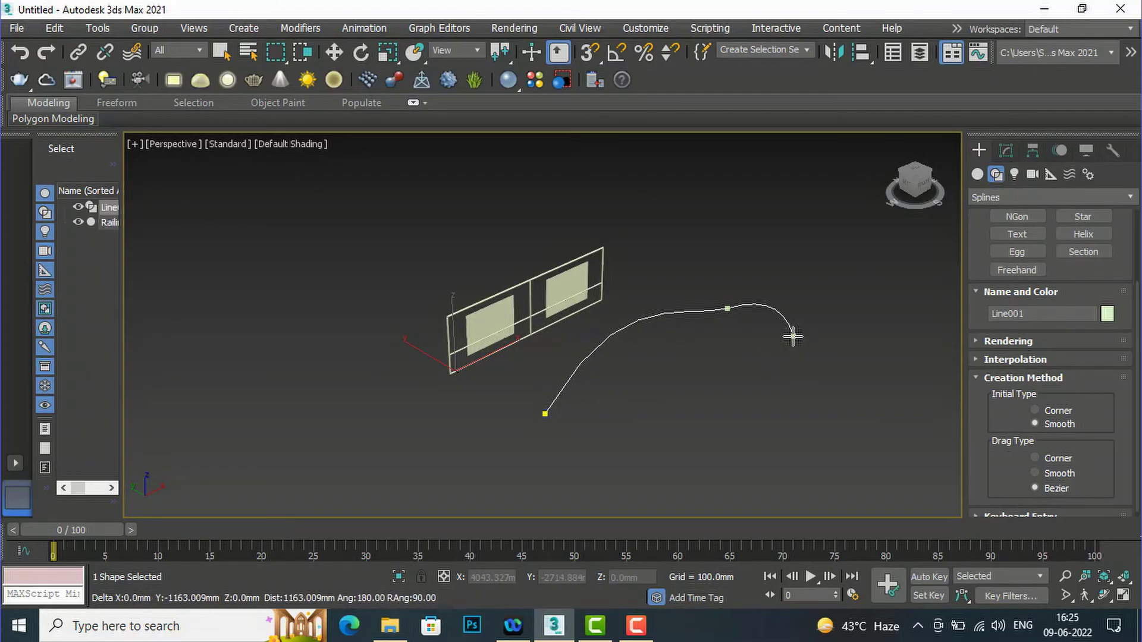
pyautogui.moveTo(875, 370); pyautogui.dragTo(810, 379)
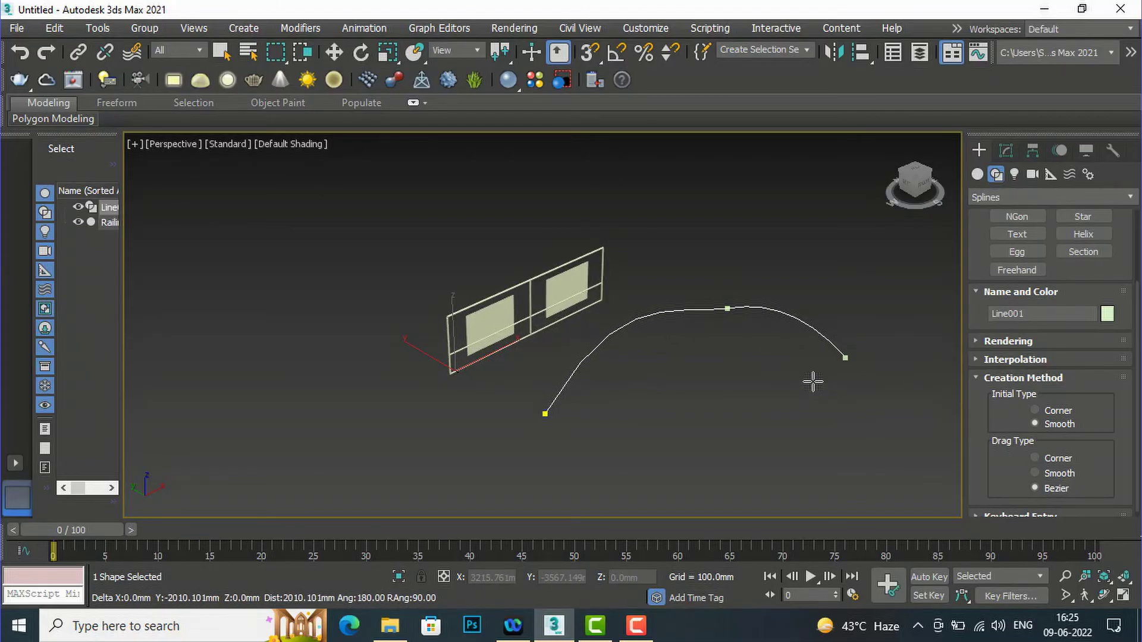
pyautogui.moveTo(771, 412); pyautogui.dragTo(810, 445)
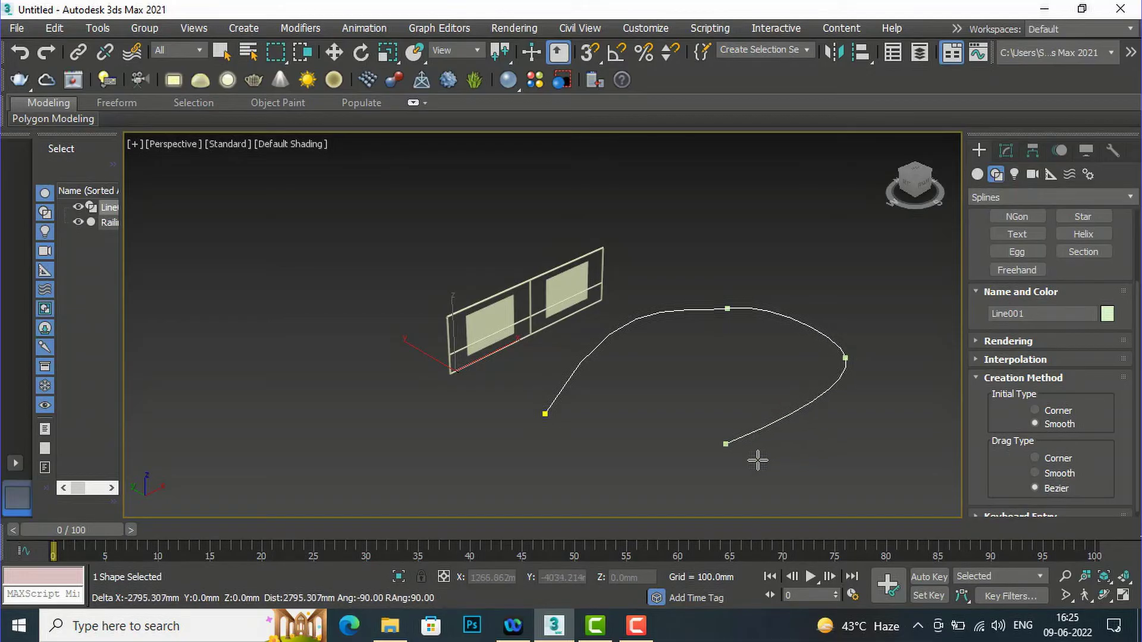
pyautogui.moveTo(718, 450); pyautogui.dragTo(744, 464)
# - Add the final vertices curving up to the right and finish the Line001 spline
pyautogui.moveTo(811, 499); pyautogui.dragTo(841, 472)
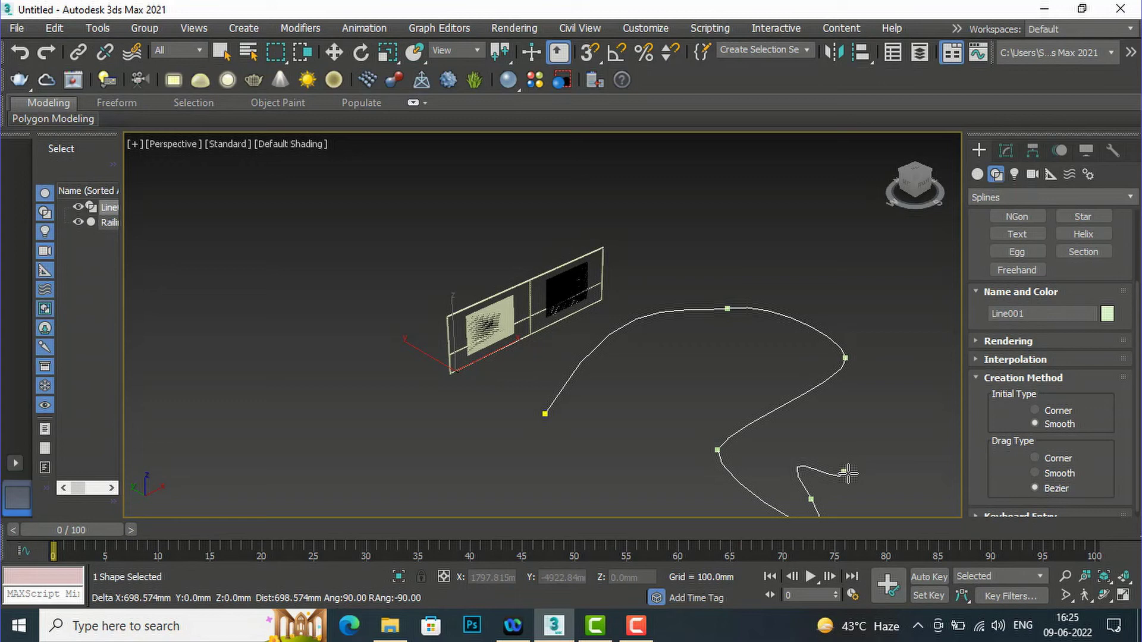
pyautogui.moveTo(947, 384); pyautogui.dragTo(902, 375)
pyautogui.rightClick(902, 375)
pyautogui.scroll(-3, 732, 316)
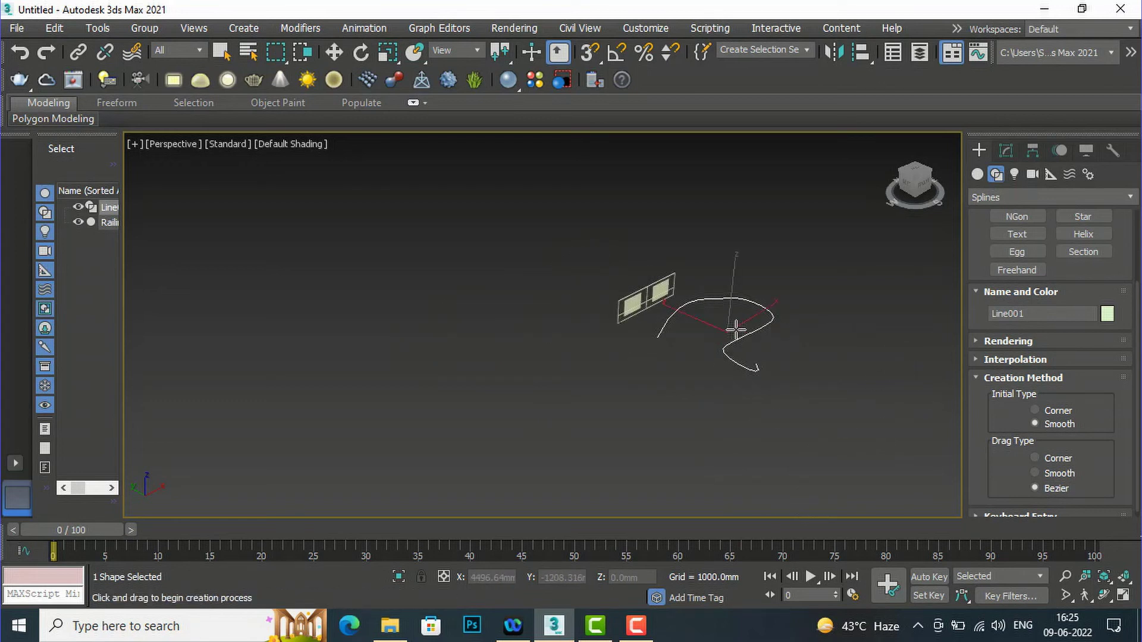
pyautogui.scroll(7, 767, 357)
pyautogui.rightClick(777, 363)
pyautogui.scroll(-3, 684, 406)
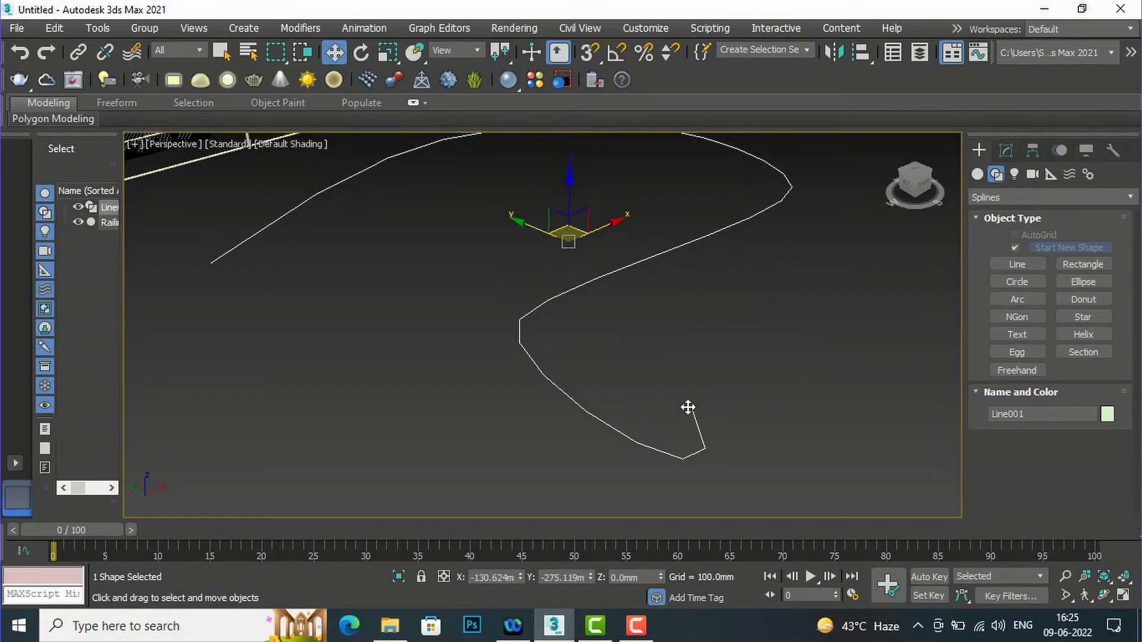
pyautogui.scroll(-3, 684, 413)
pyautogui.scroll(2, 675, 400)
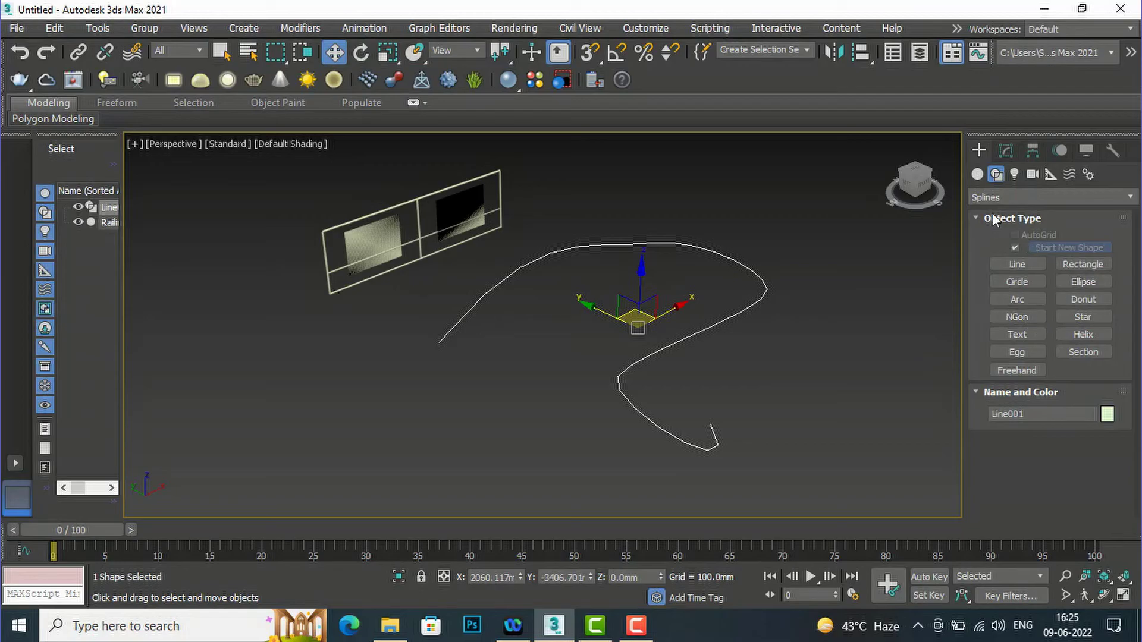
# - Create an AEC Extended railing, Railing002, along the curved Line001 path
pyautogui.click(976, 177)
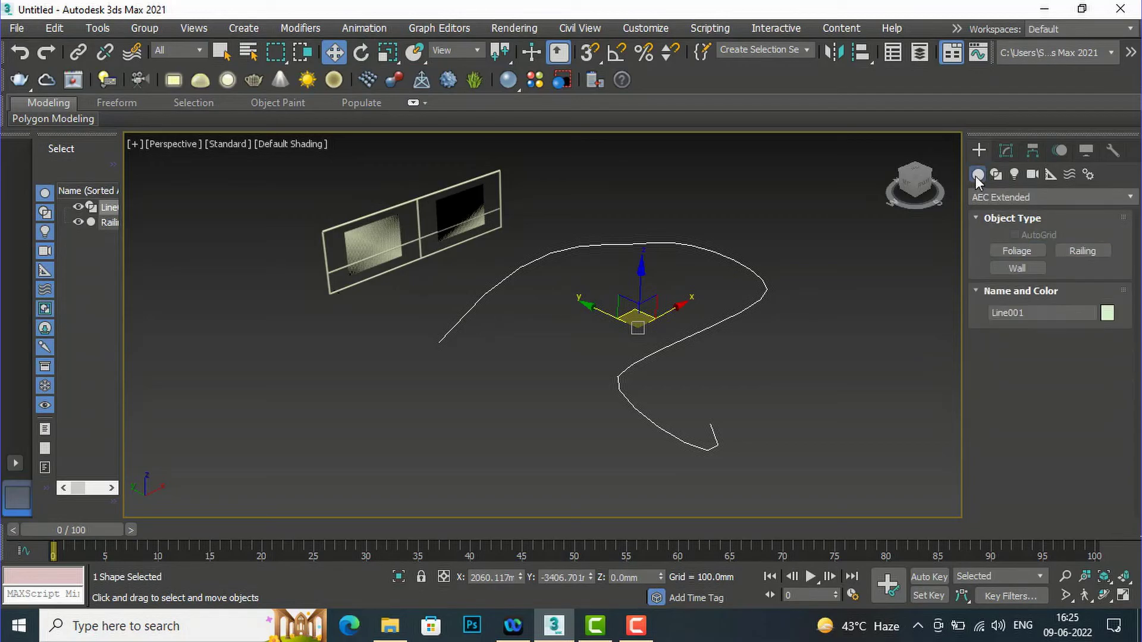
pyautogui.click(1081, 250)
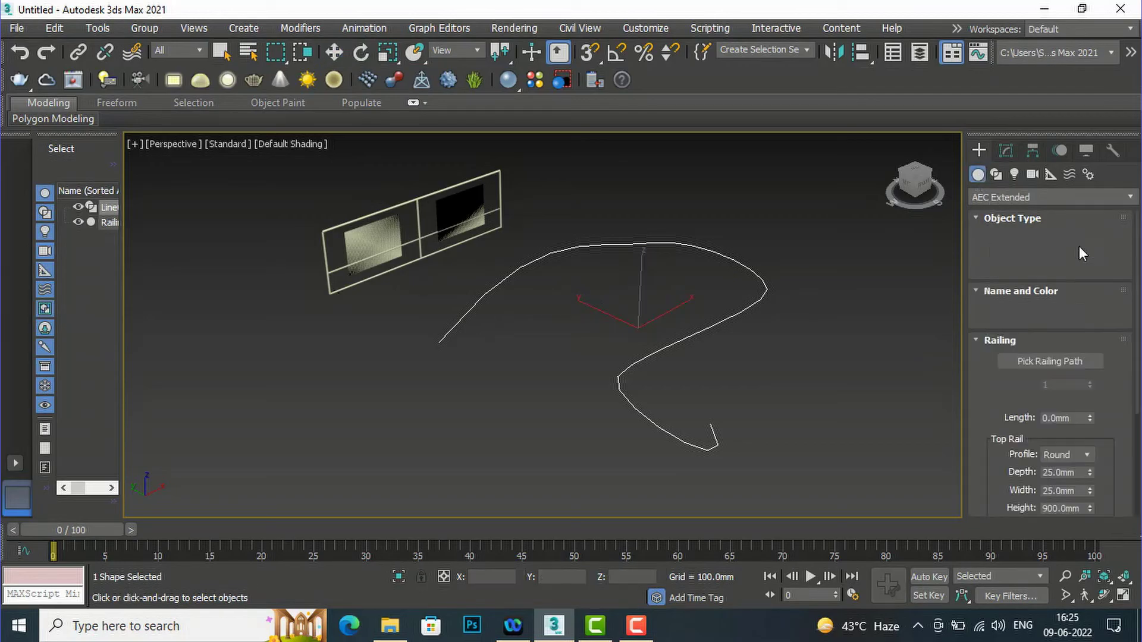
pyautogui.click(1071, 362)
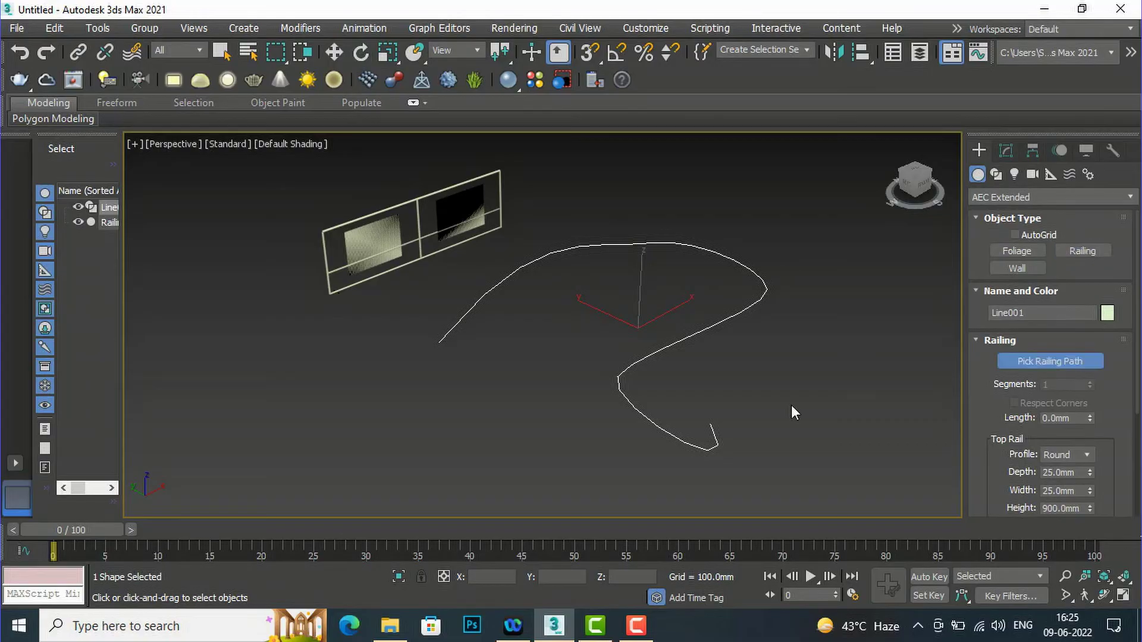
pyautogui.click(690, 447)
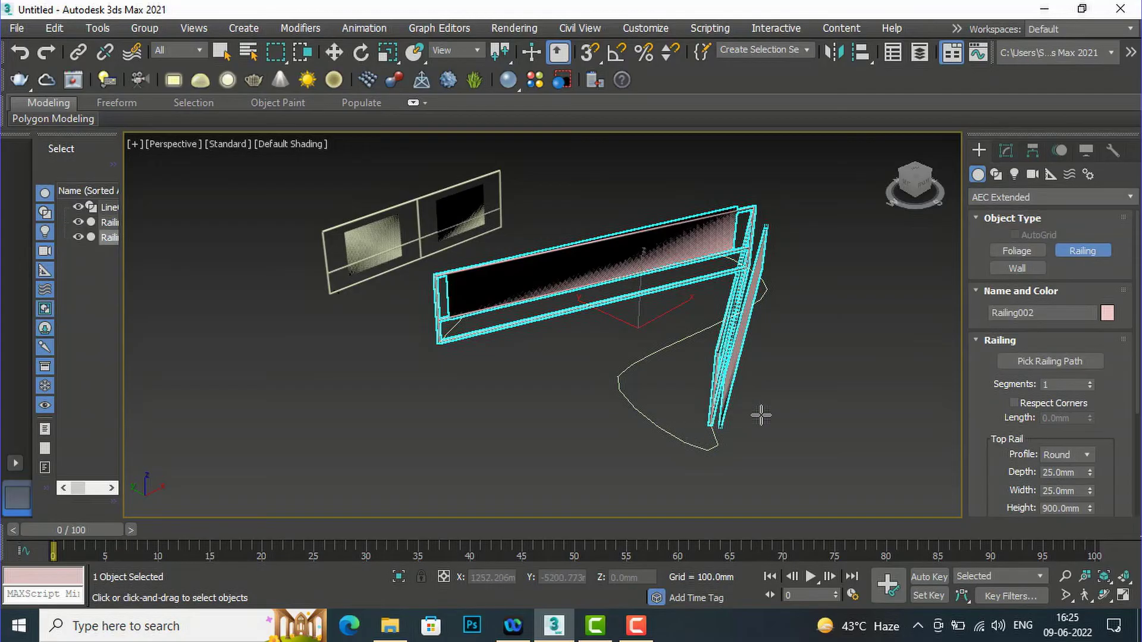
pyautogui.scroll(-1, 1062, 425)
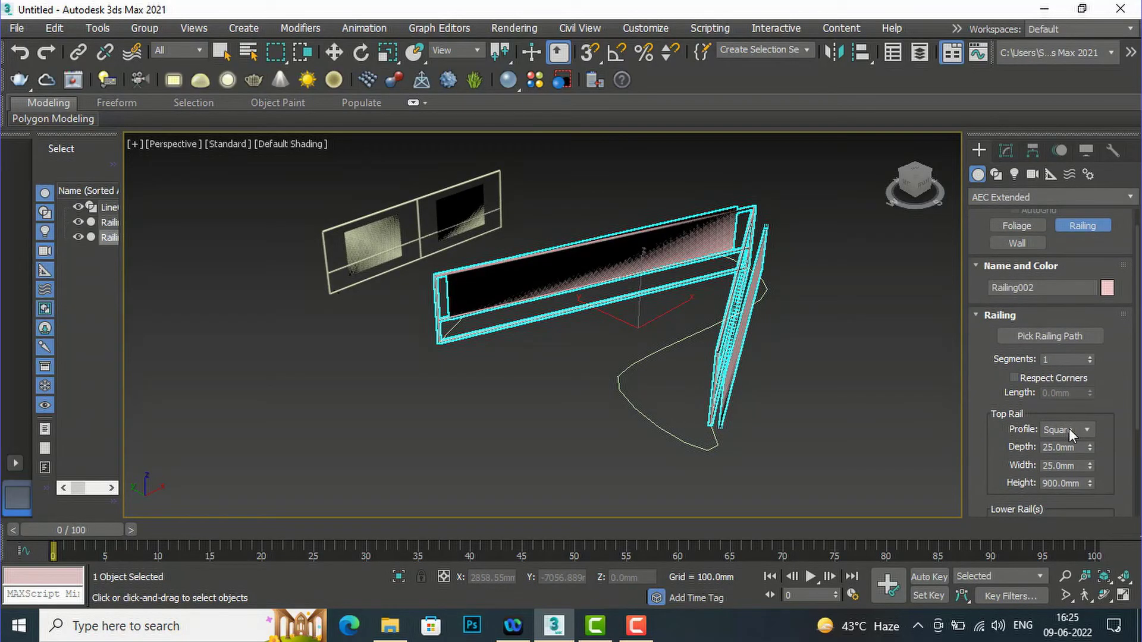
pyautogui.scroll(3, 650, 316)
pyautogui.scroll(-3, 706, 275)
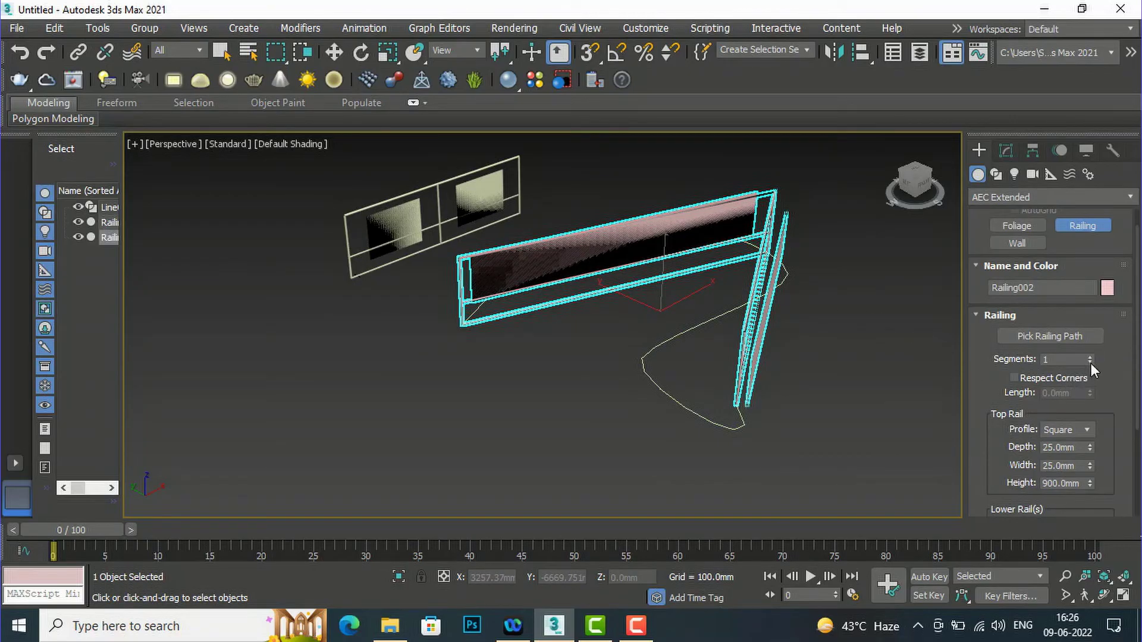
# - Raise the railing's Segments to 131 so it follows the curve smoothly
pyautogui.moveTo(1091, 360); pyautogui.dragTo(1102, 255)
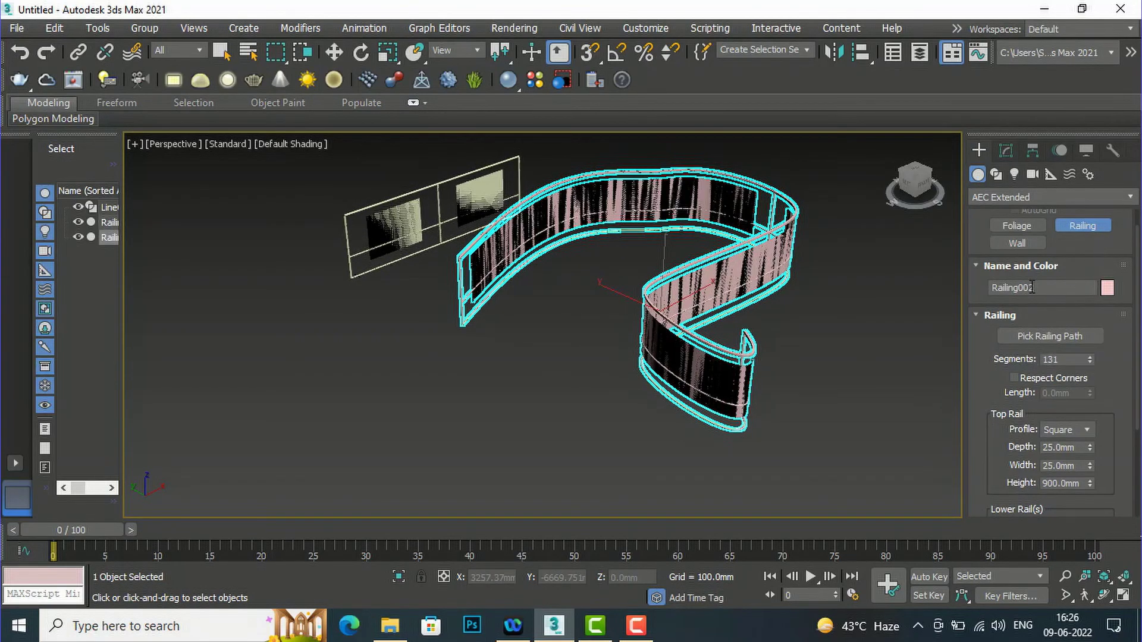
pyautogui.scroll(6, 640, 177)
pyautogui.scroll(-6, 624, 191)
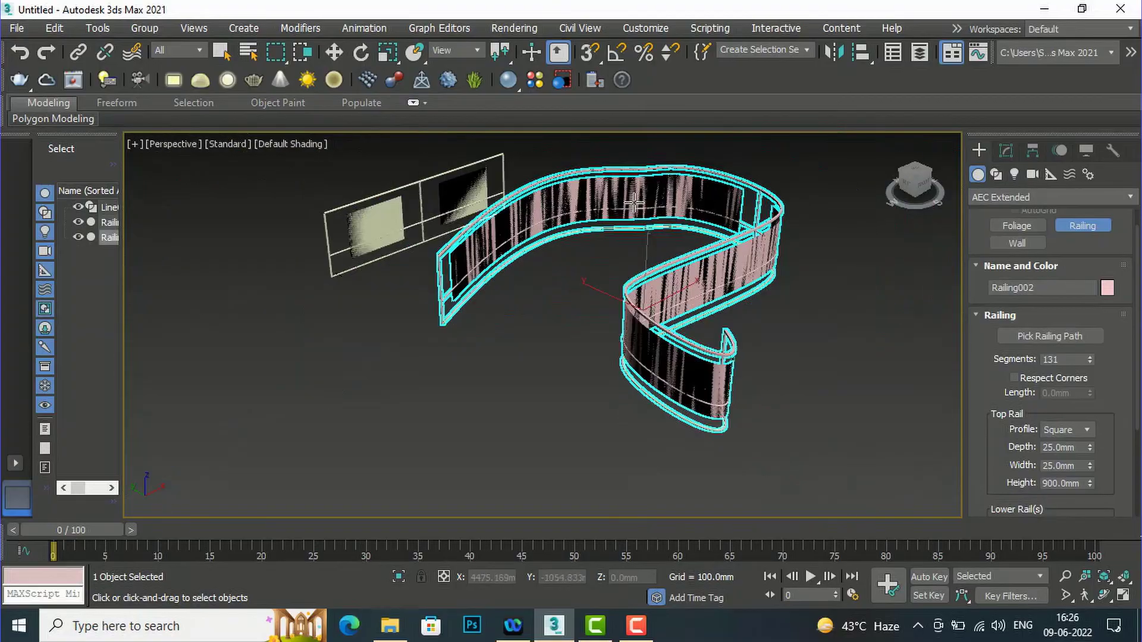
pyautogui.moveTo(923, 185); pyautogui.dragTo(690, 194)
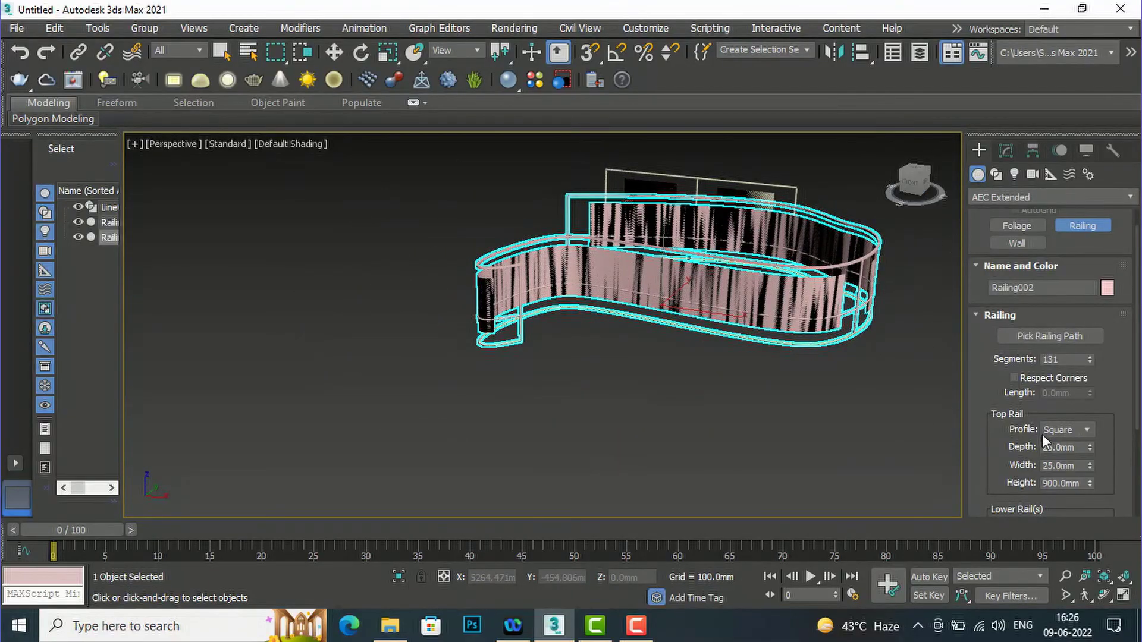
pyautogui.scroll(-3, 1126, 404)
pyautogui.scroll(-3, 1126, 404)
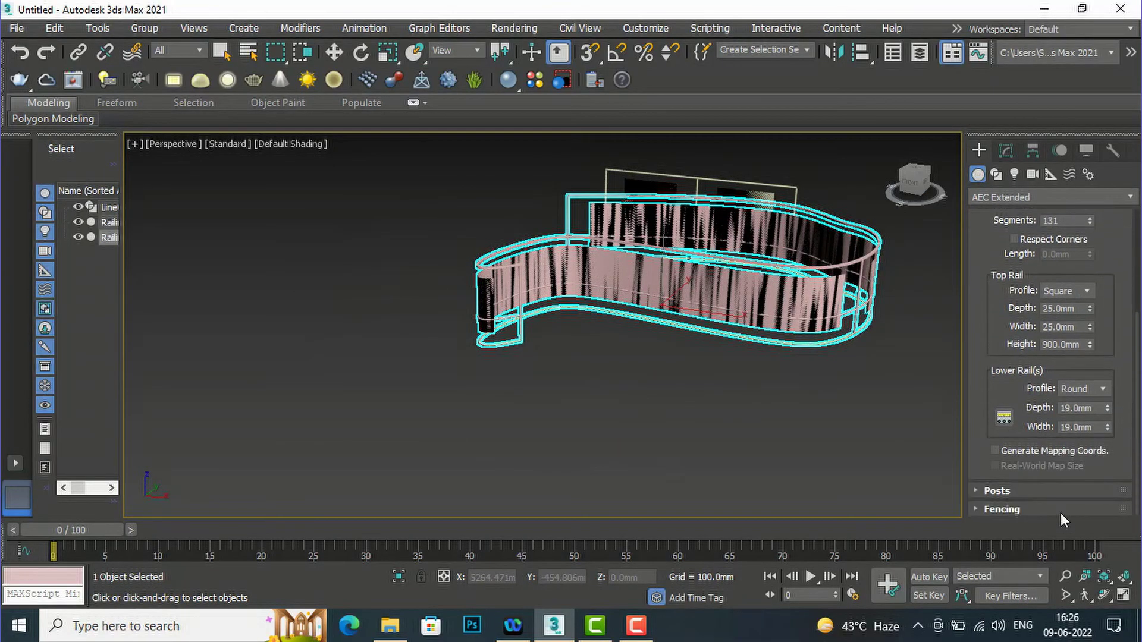
# - Under Fencing, set the solid fill Top Offset to 1' (304.8mm)
pyautogui.click(1020, 510)
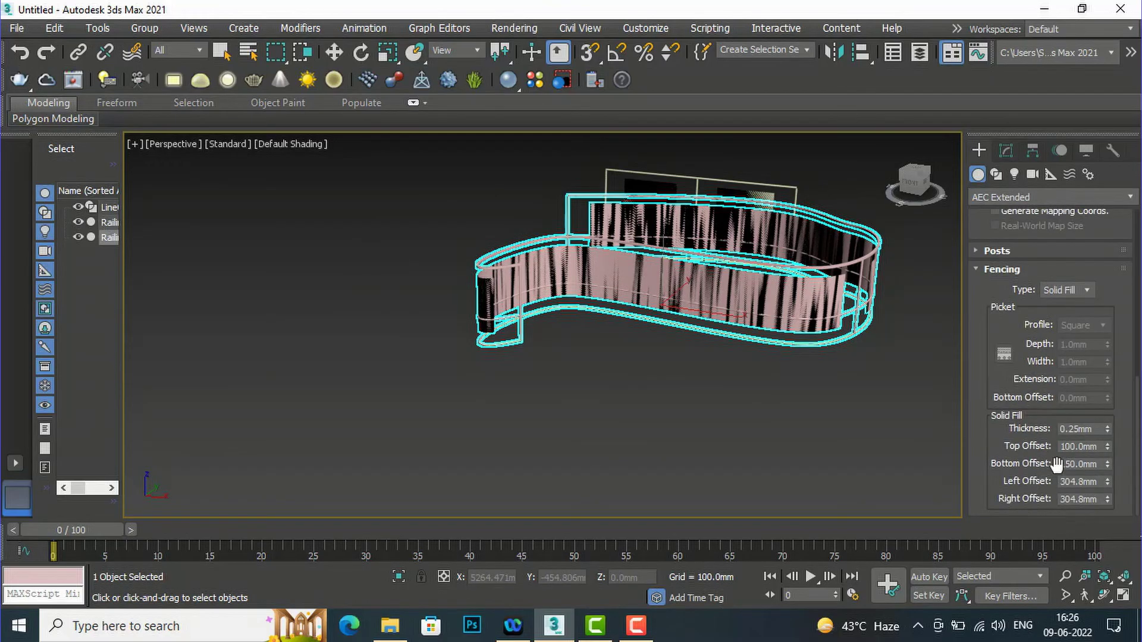
pyautogui.doubleClick(1094, 447)
pyautogui.write("1'")
pyautogui.press('Return')
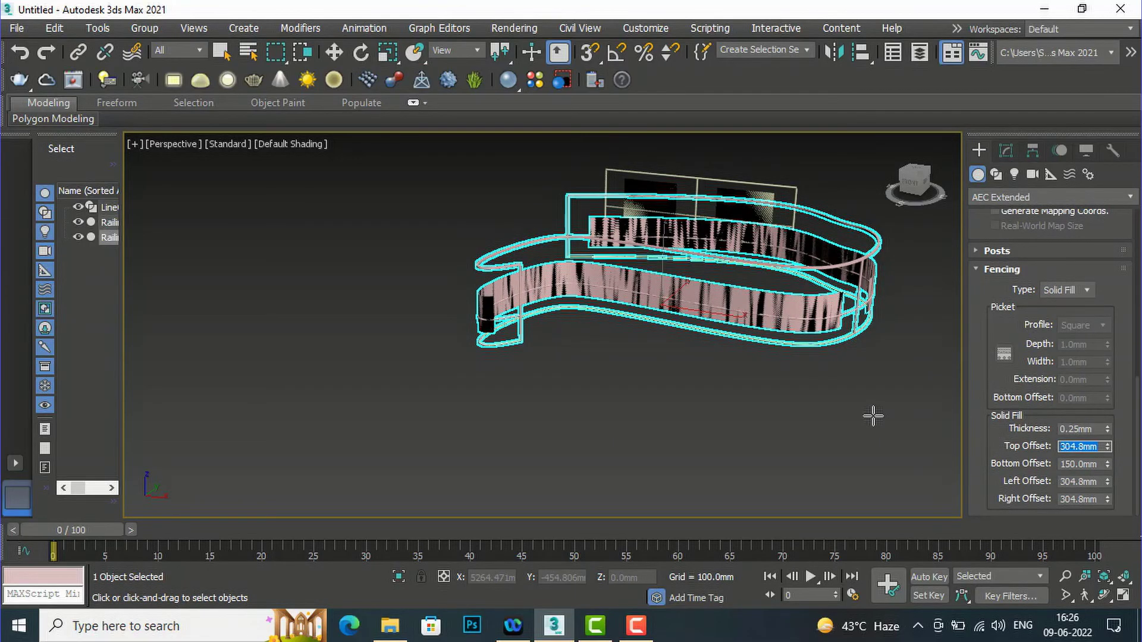
pyautogui.scroll(4, 800, 327)
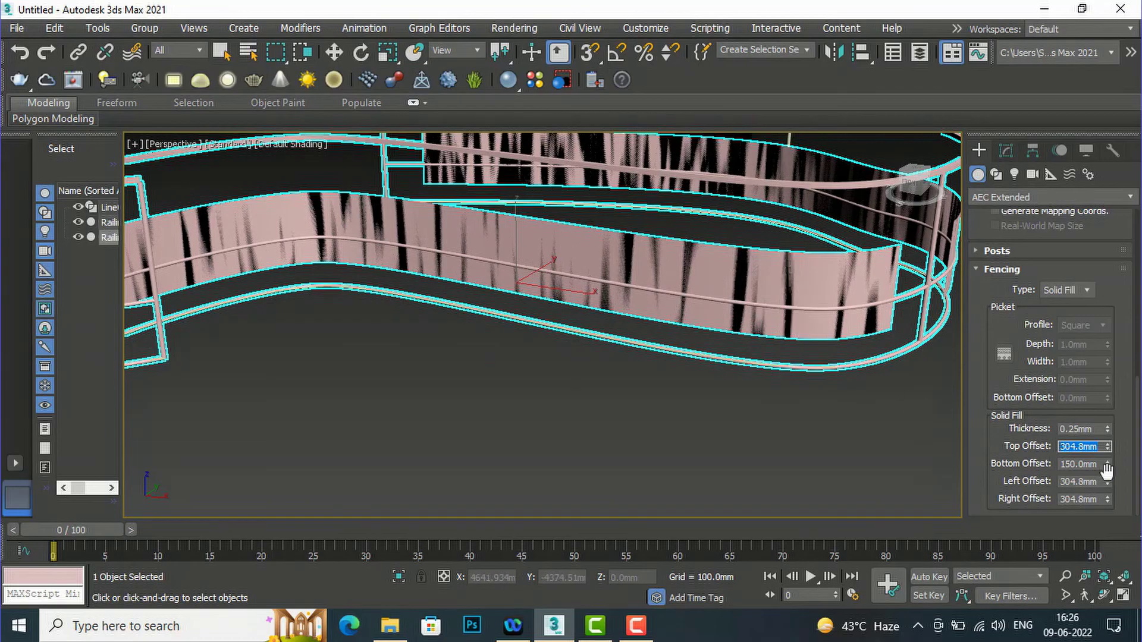
# - Set the solid fill Left and Right Offsets to 2' (609.6mm)
pyautogui.click(1101, 482)
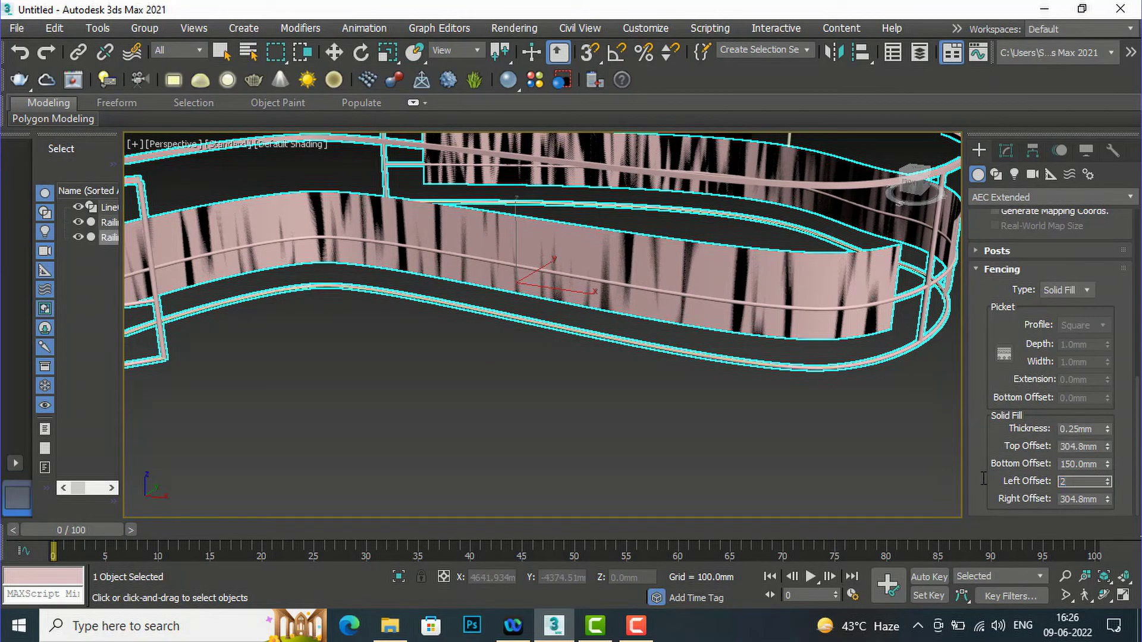
pyautogui.write("'")
pyautogui.press('Return')
pyautogui.scroll(-3, 750, 366)
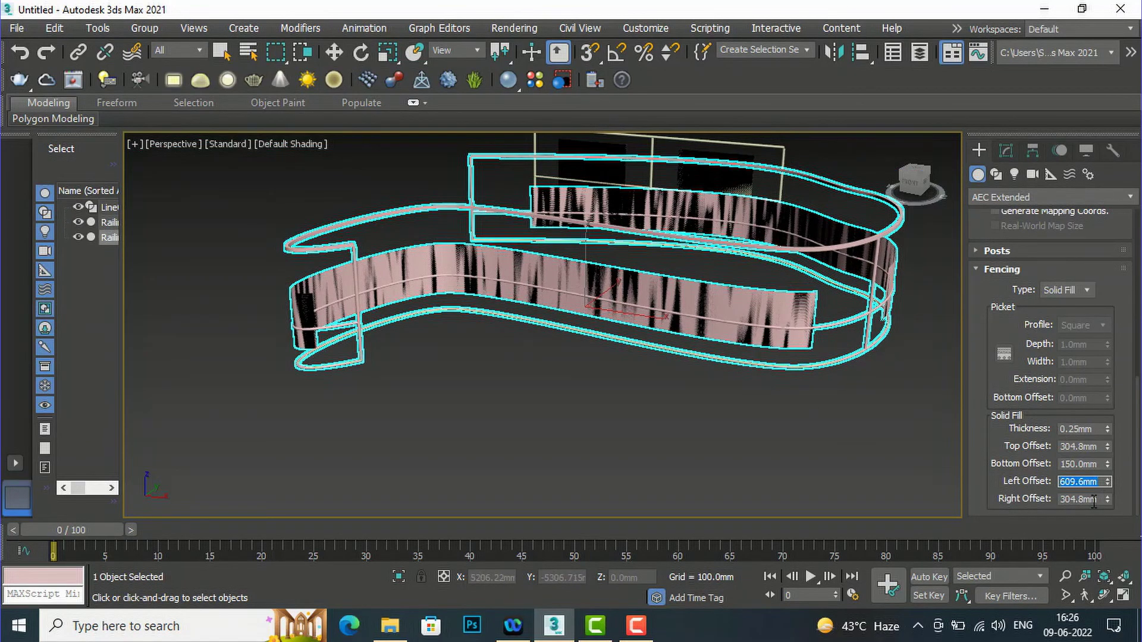
pyautogui.press('Tab')
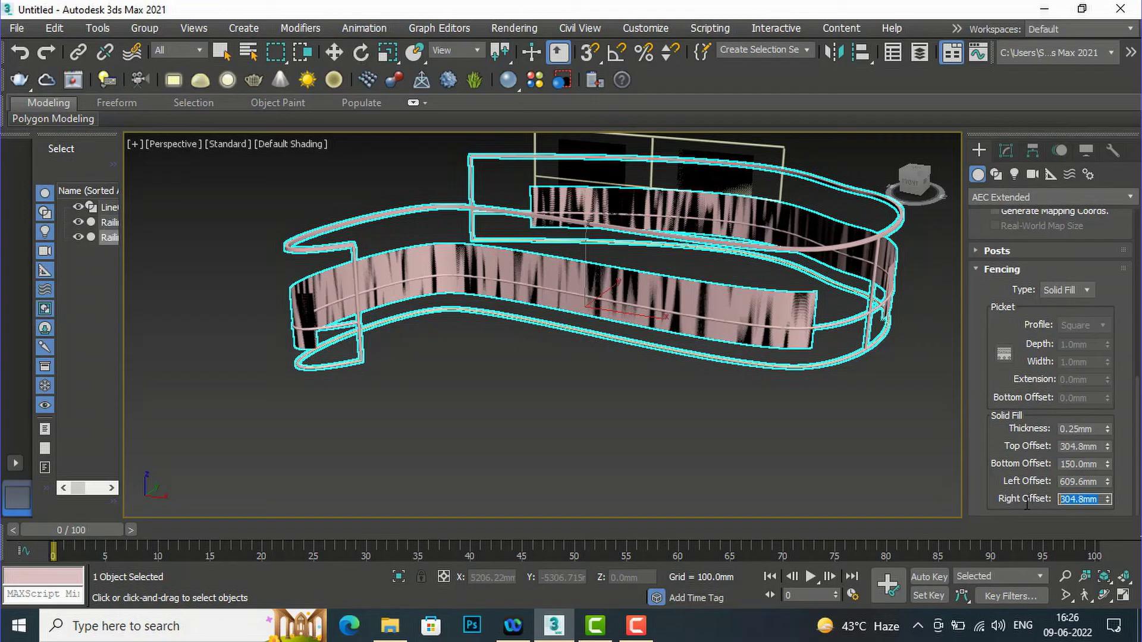
pyautogui.write("2'")
pyautogui.press('Return')
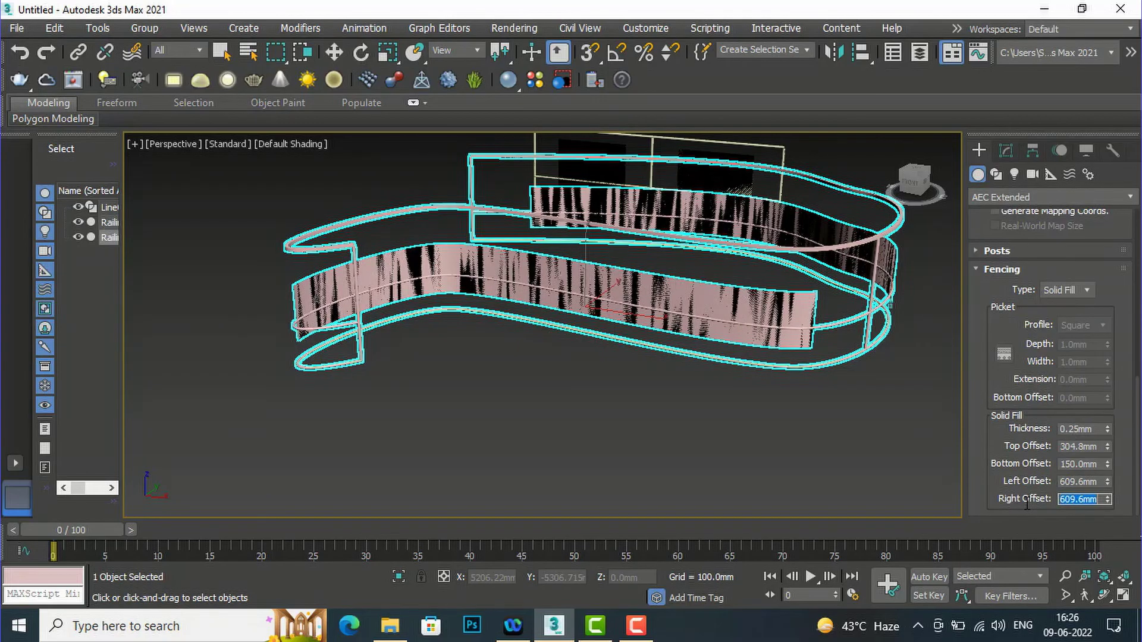
pyautogui.scroll(-3, 536, 376)
pyautogui.scroll(3, 535, 375)
pyautogui.moveTo(908, 208); pyautogui.dragTo(821, 221)
pyautogui.scroll(2, 1086, 373)
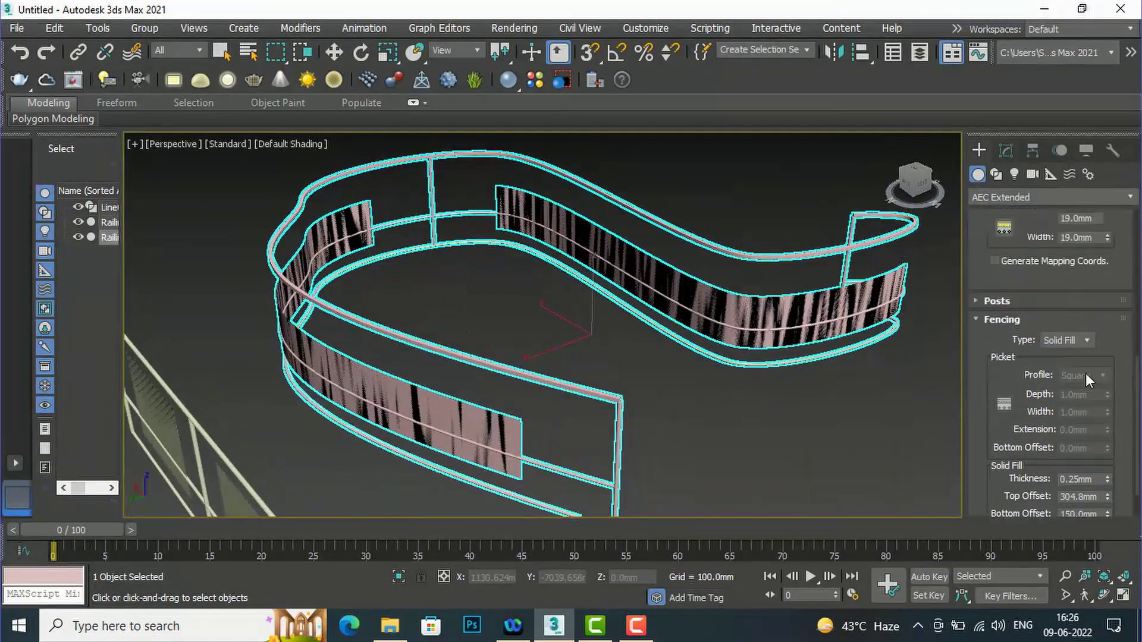
pyautogui.click(1086, 373)
# - Set Fencing Type to (none) and change the lower rails' profile from Round to Square
pyautogui.scroll(1, 1072, 345)
pyautogui.scroll(5, 1072, 345)
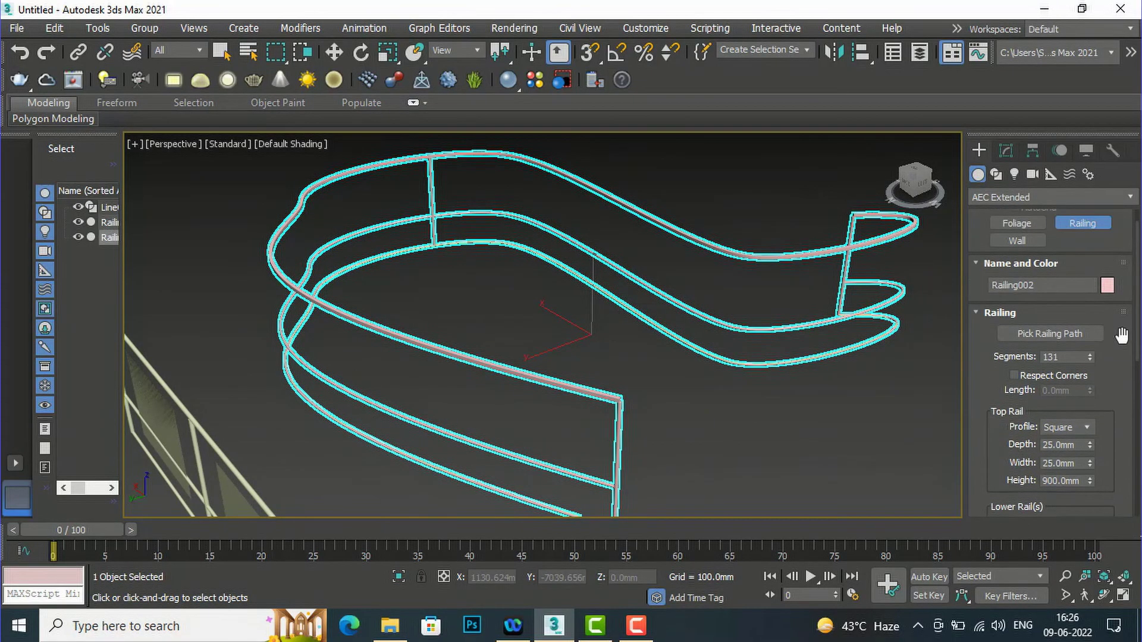
pyautogui.scroll(-1, 1098, 389)
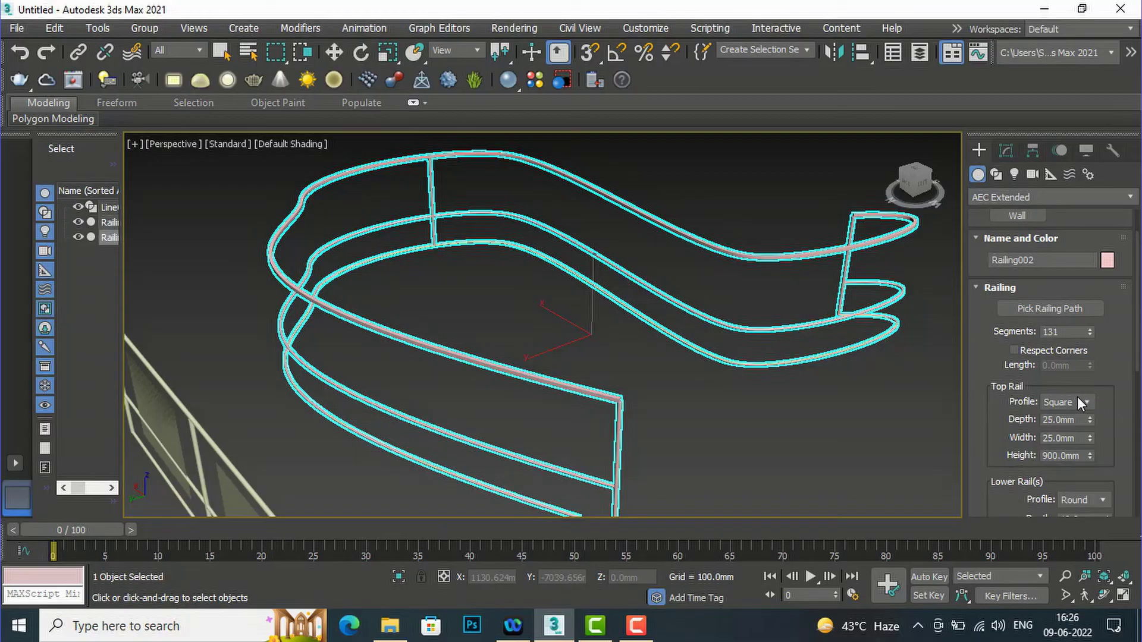
pyautogui.scroll(-1, 1078, 440)
pyautogui.click(1080, 474)
pyautogui.click(1077, 489)
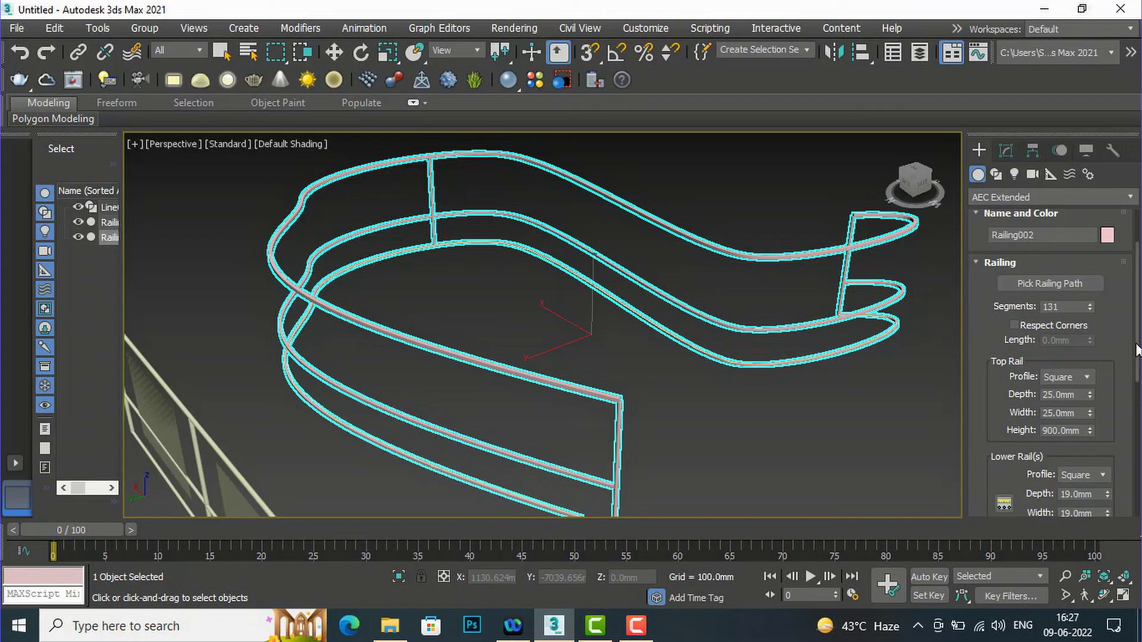
pyautogui.scroll(-5, 1137, 309)
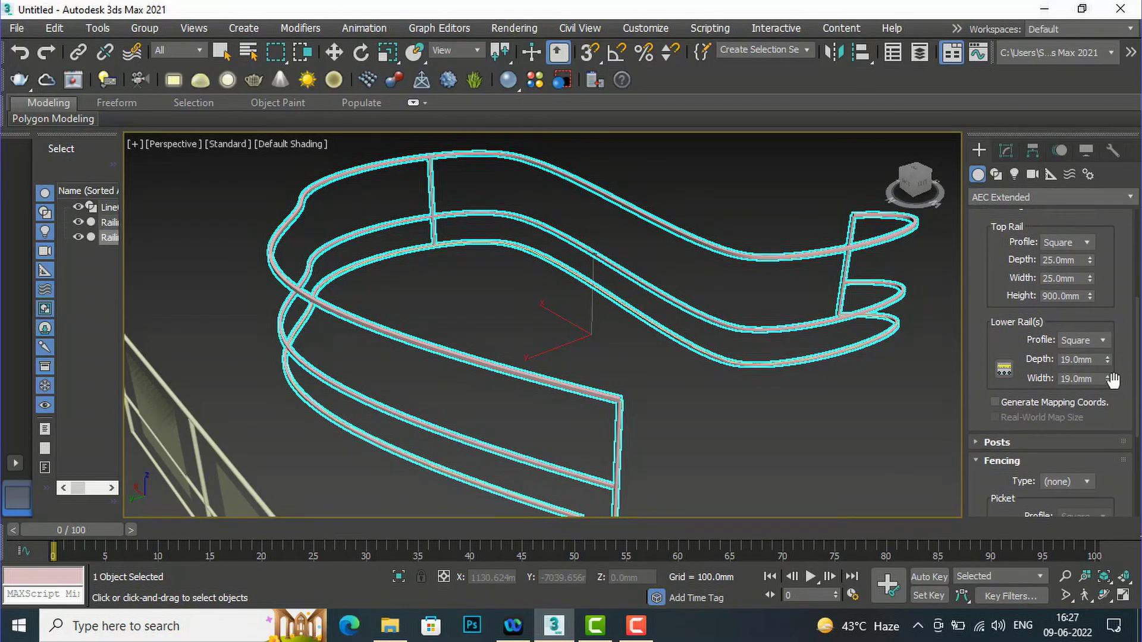
# - Fence the railing with Round pickets, 25mm deep and 25mm wide
pyautogui.click(1084, 479)
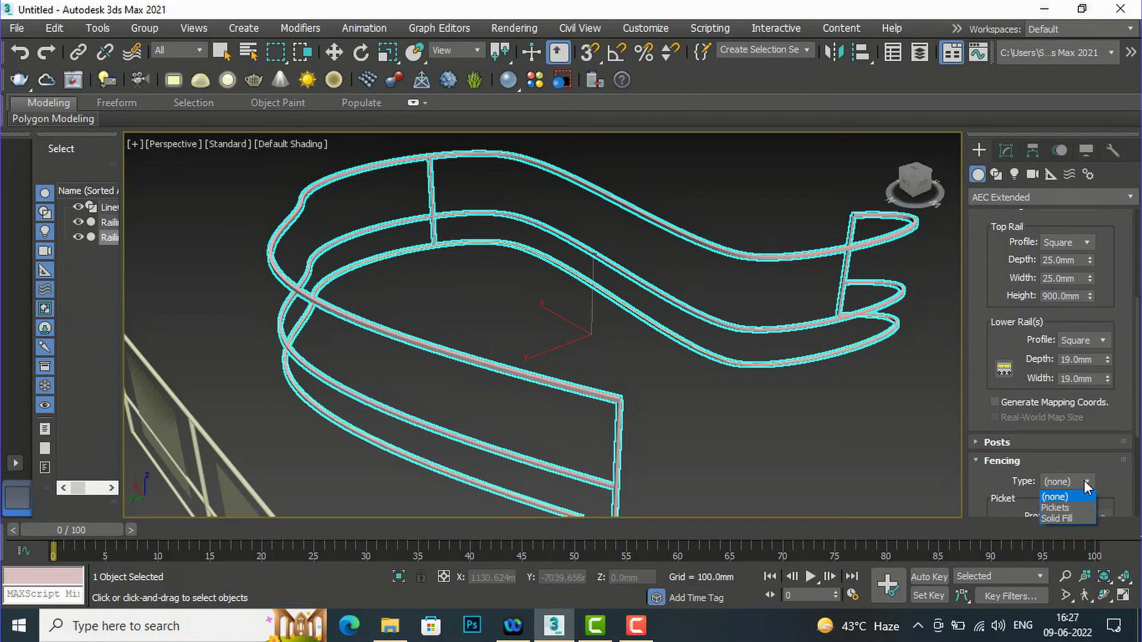
pyautogui.click(1077, 509)
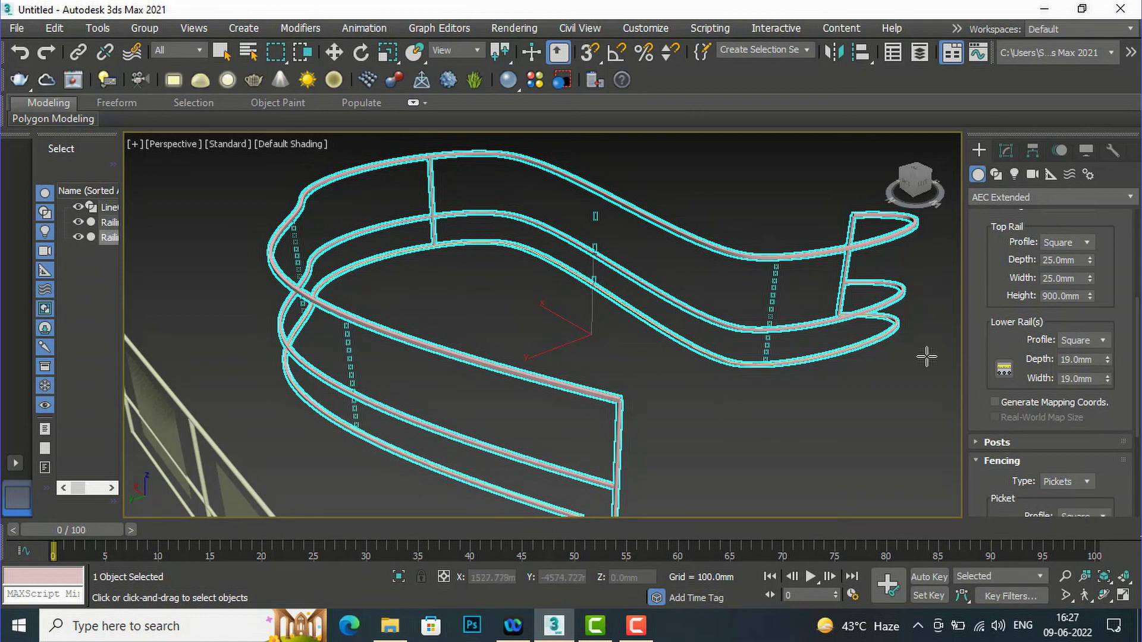
pyautogui.scroll(-3, 1071, 474)
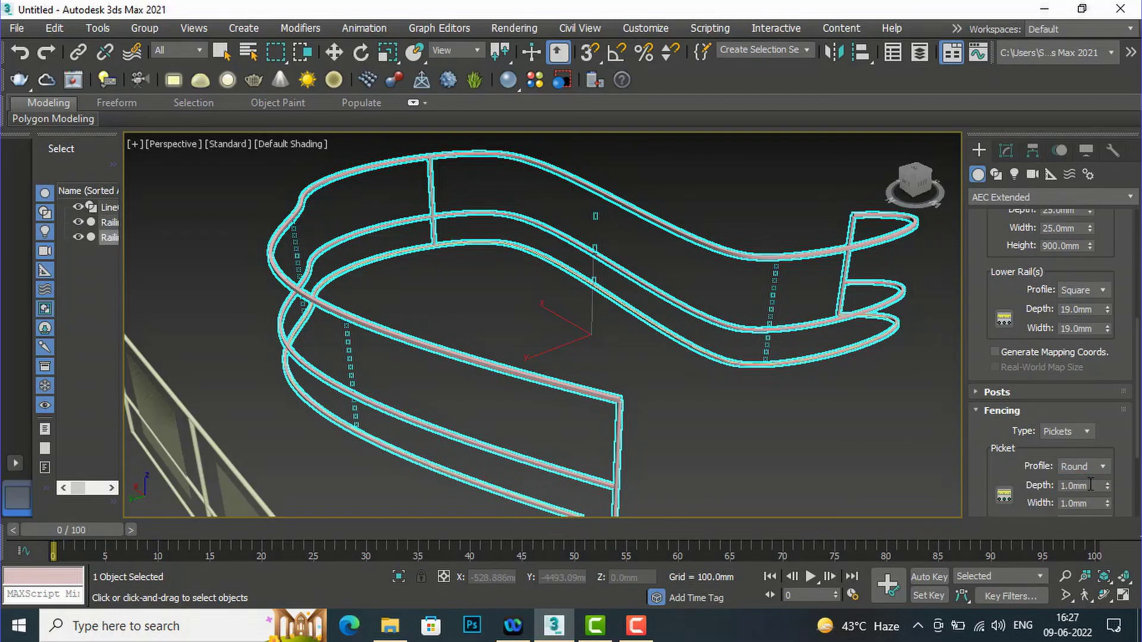
pyautogui.moveTo(1089, 485); pyautogui.dragTo(1018, 477)
pyautogui.write('25')
pyautogui.press('Return')
pyautogui.moveTo(1088, 503); pyautogui.dragTo(1038, 501)
pyautogui.write('25')
pyautogui.press('Return')
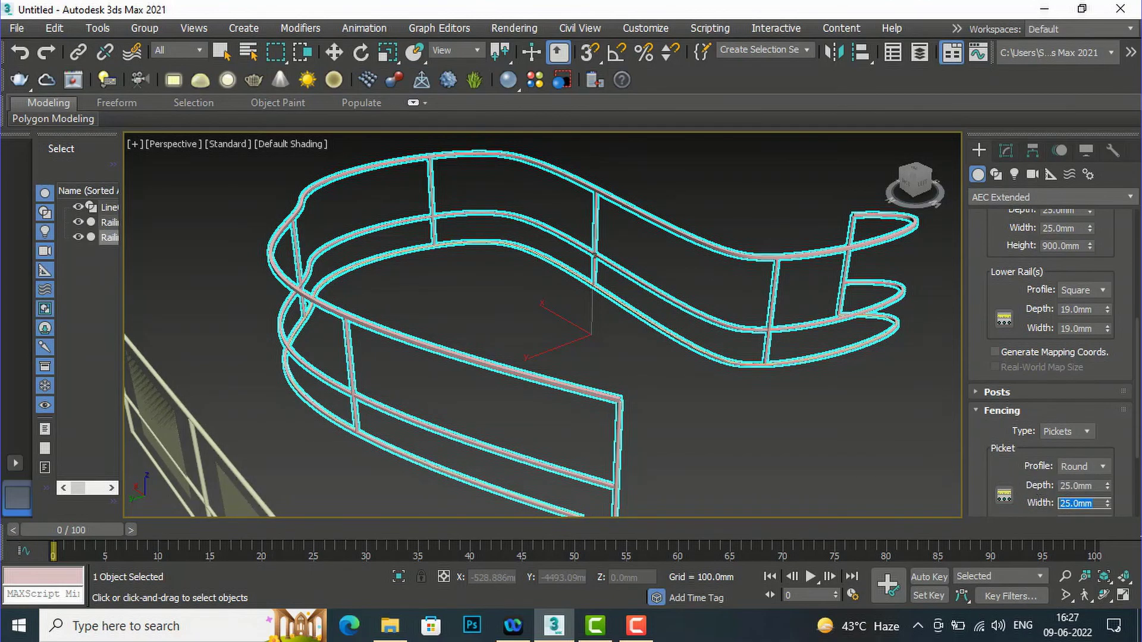
# - In Picket Spacing, raise the picket count to 25, spaced 225.56mm apart
pyautogui.click(1004, 499)
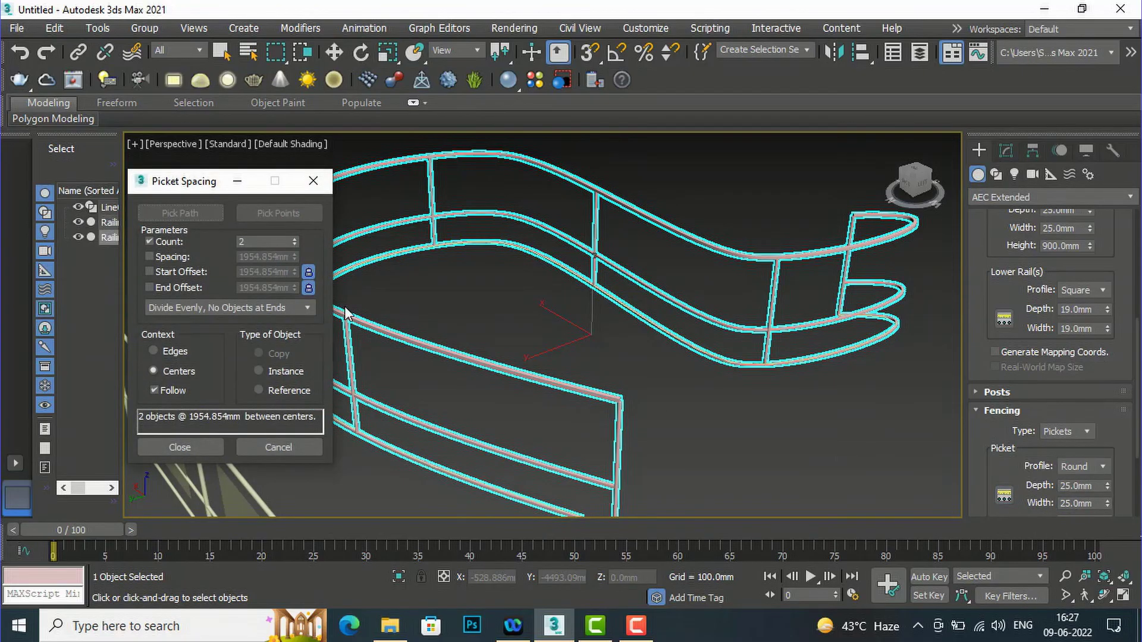
pyautogui.click(294, 239)
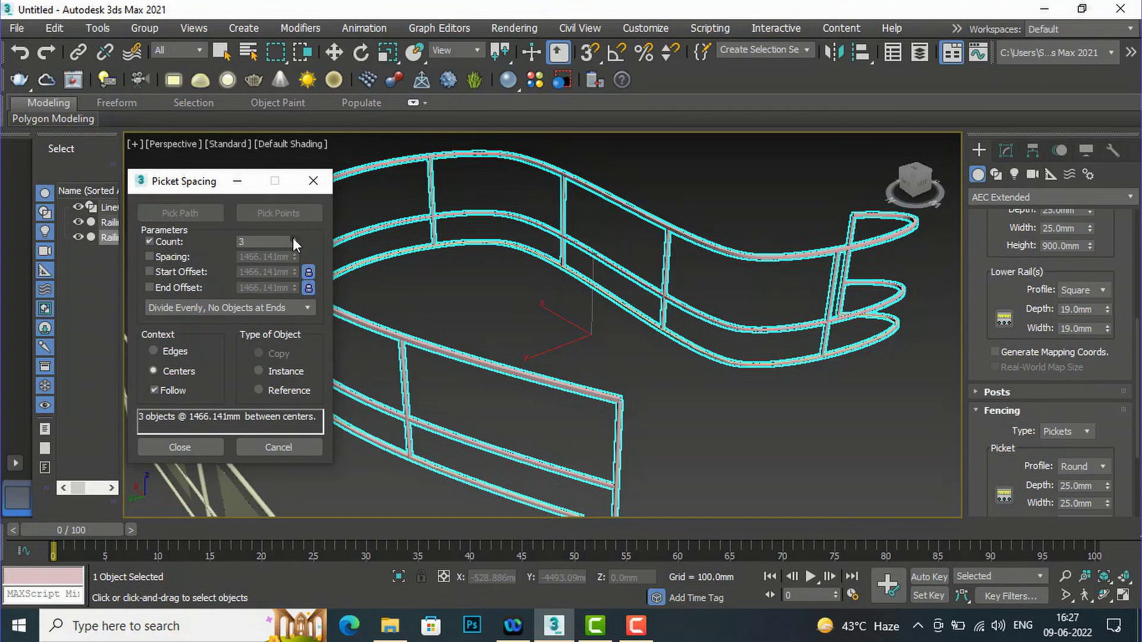
pyautogui.click(293, 240)
pyautogui.click(294, 240)
pyautogui.click(294, 239)
pyautogui.click(293, 239)
pyautogui.moveTo(292, 238); pyautogui.dragTo(292, 238)
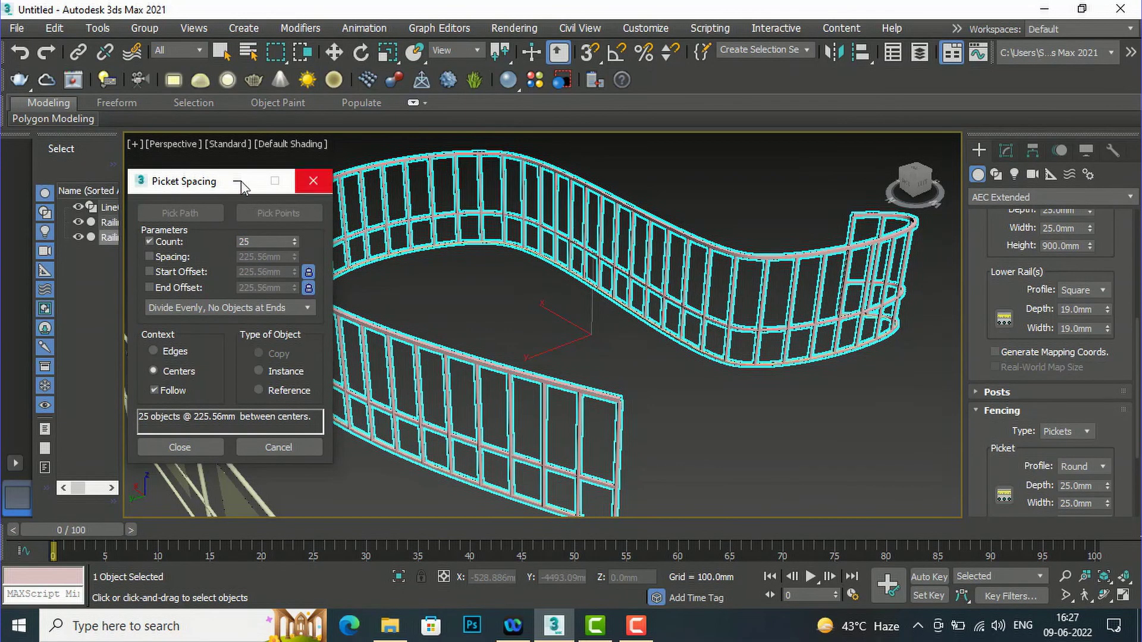
pyautogui.click(312, 181)
pyautogui.scroll(-3, 609, 203)
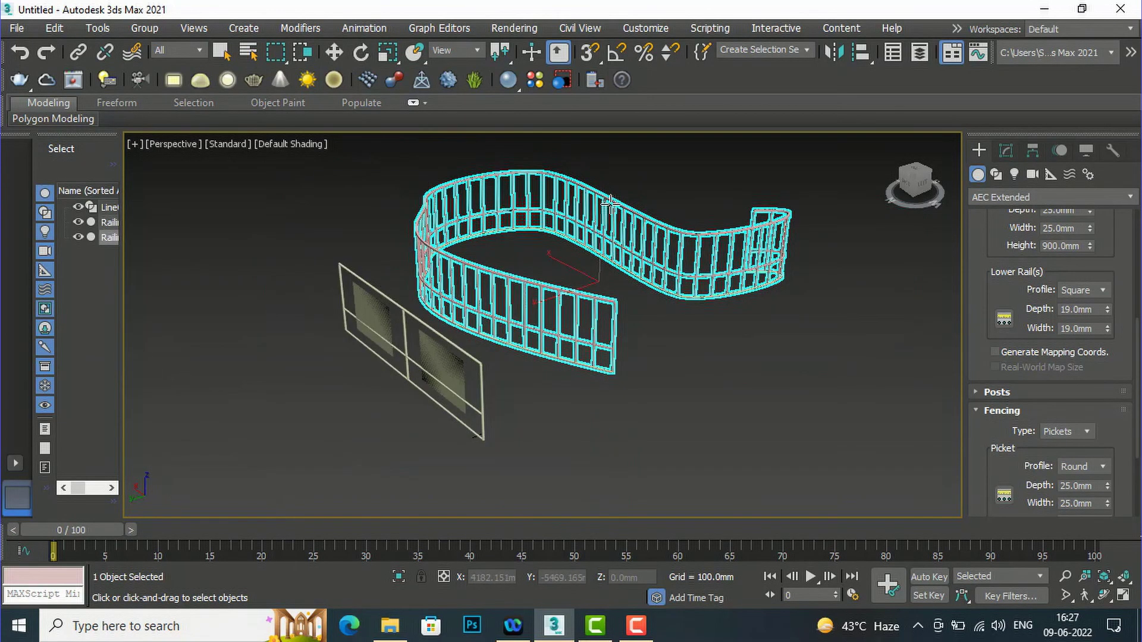